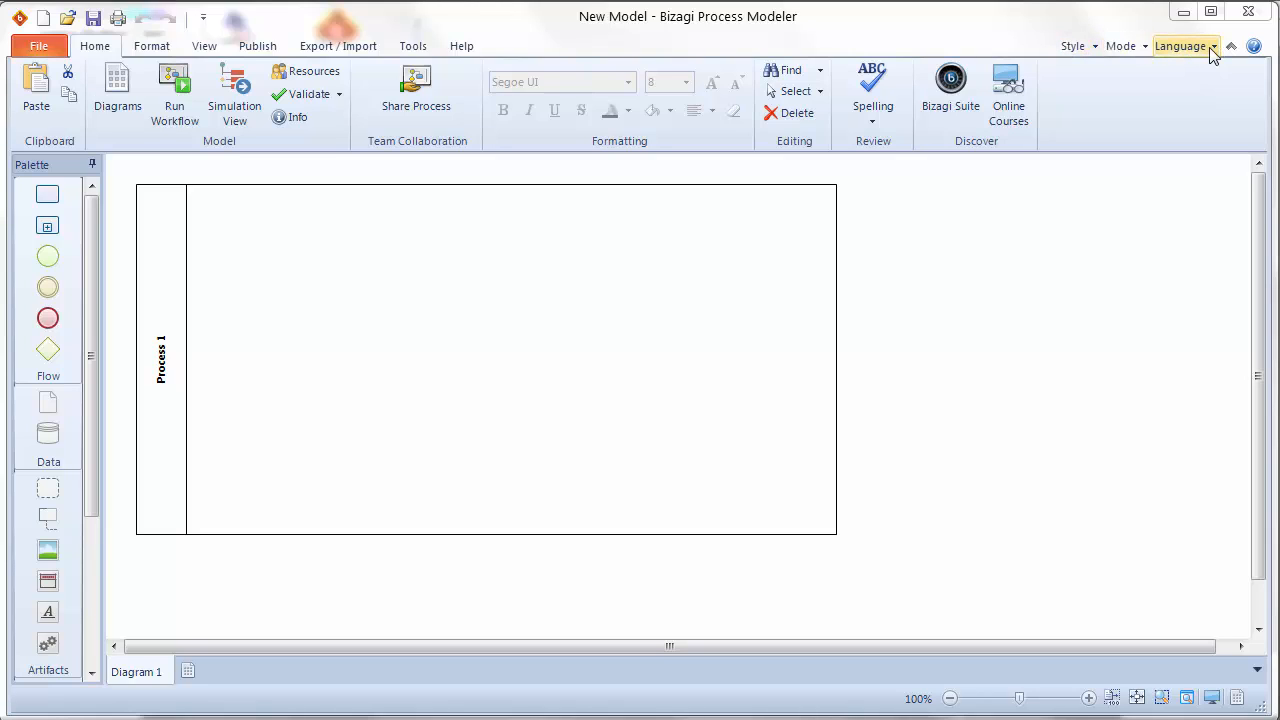
Set the interface style to Black and apply a custom blue colour to it
left_click(1094, 48)
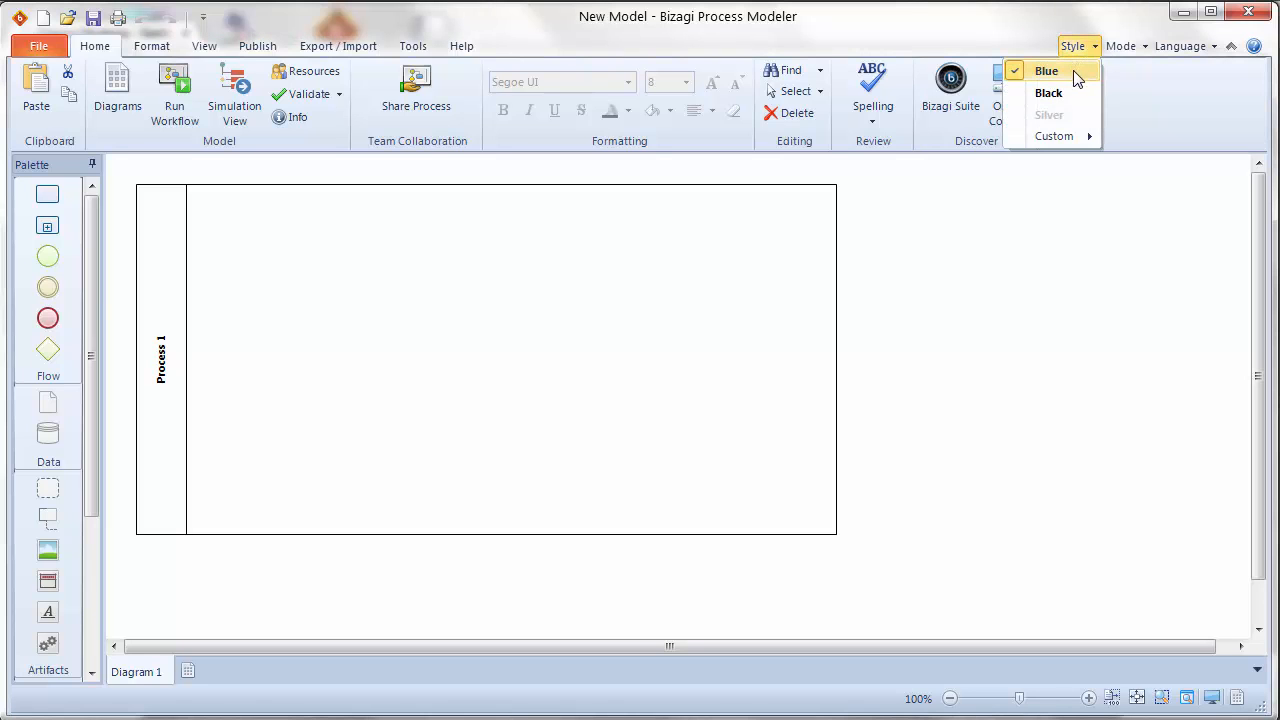
left_click(1064, 90)
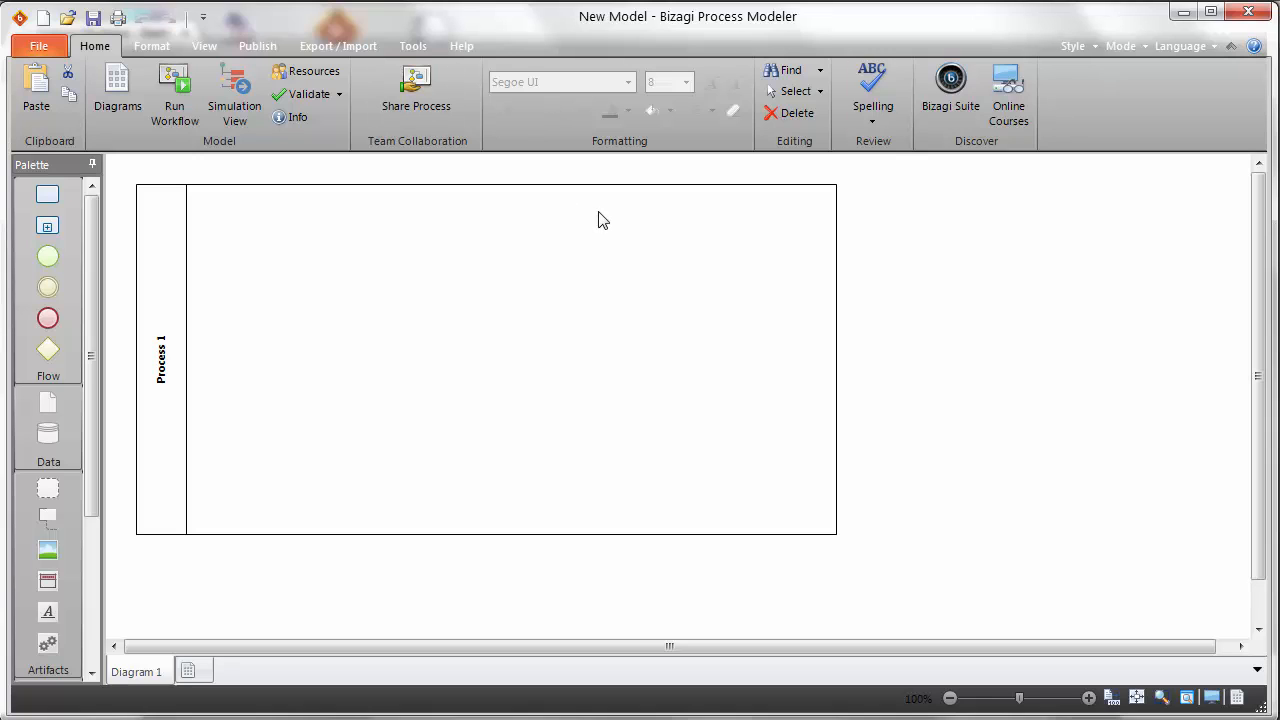
left_click(1097, 47)
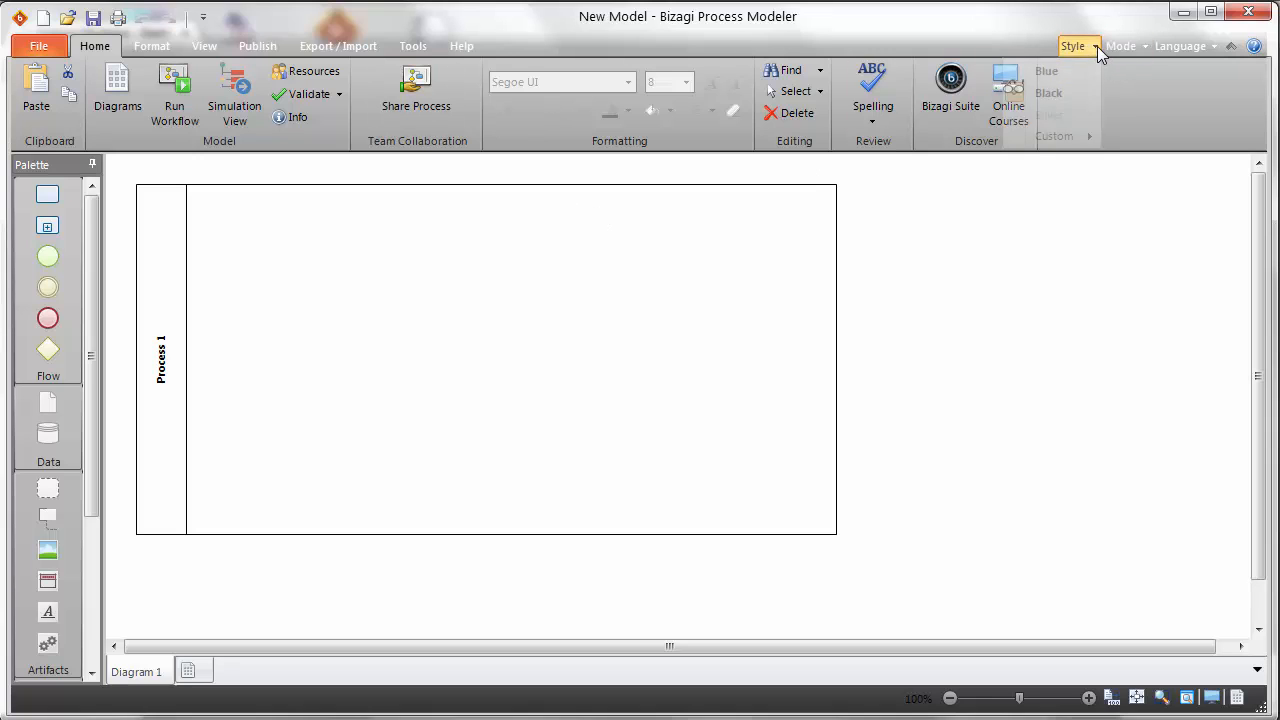
left_click(1073, 133)
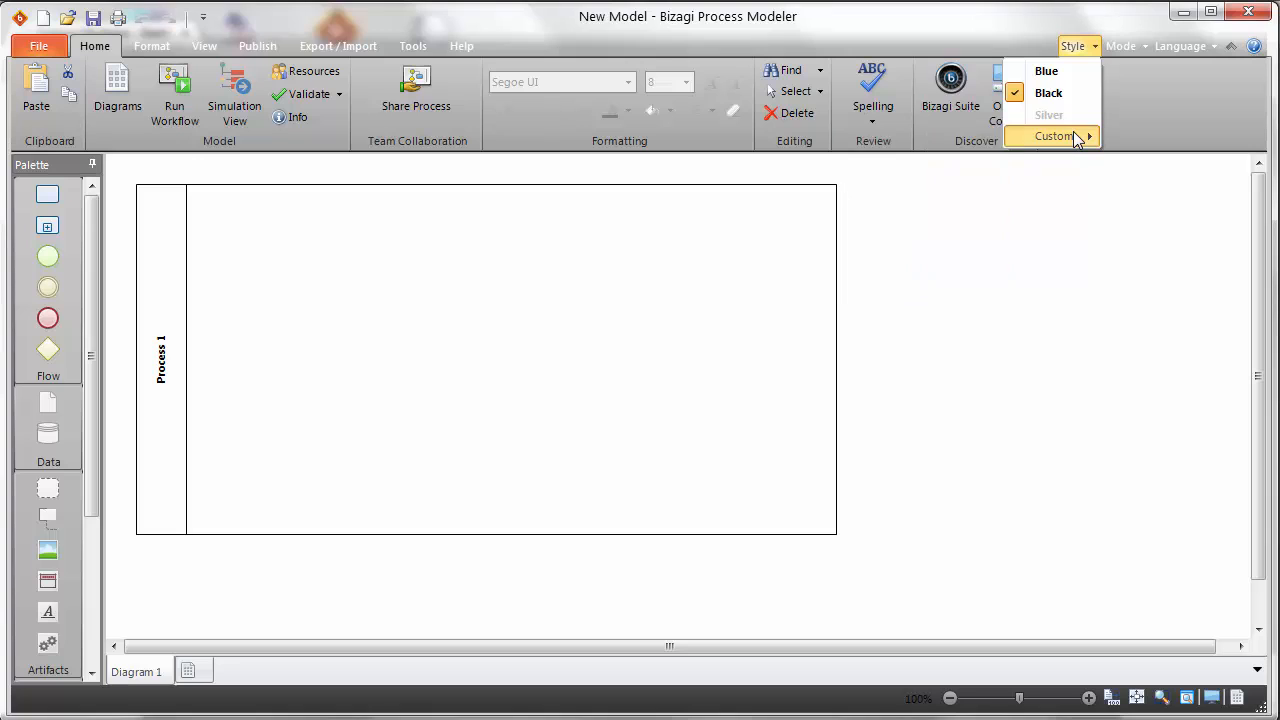
left_click(1077, 138)
left_click(918, 152)
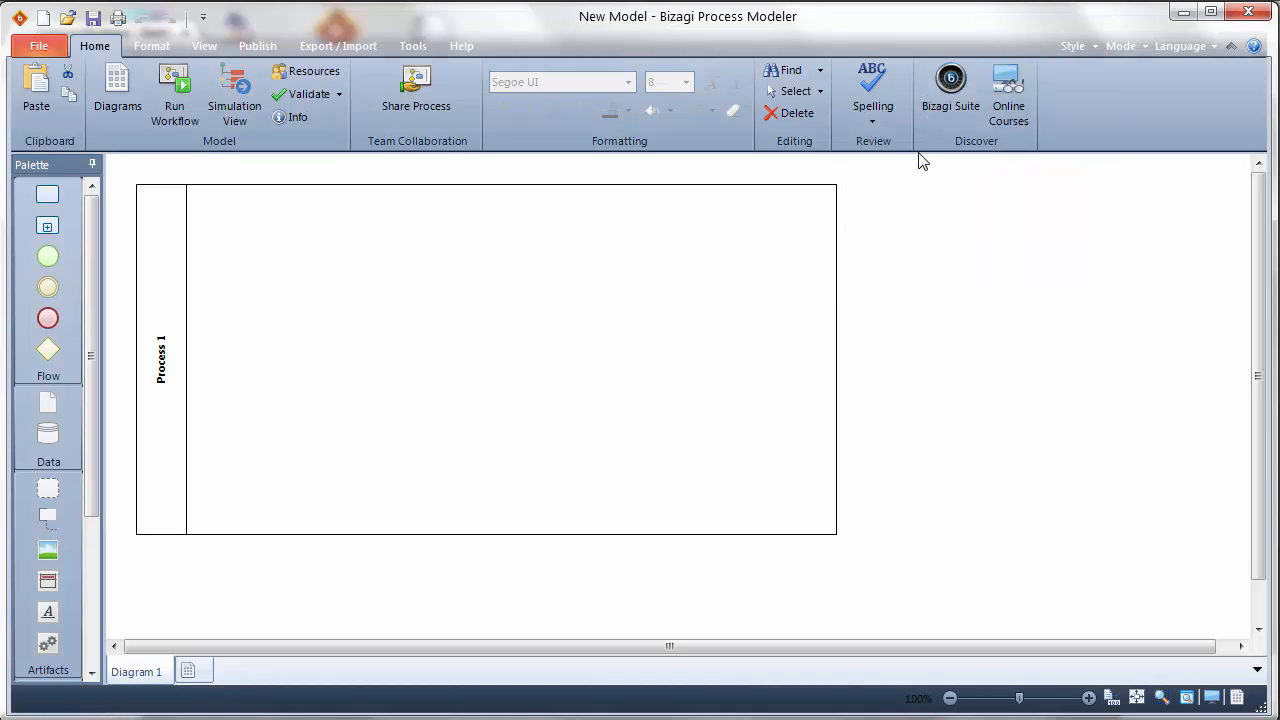
Switch the modelling mode from Core to Extended
left_click(1144, 48)
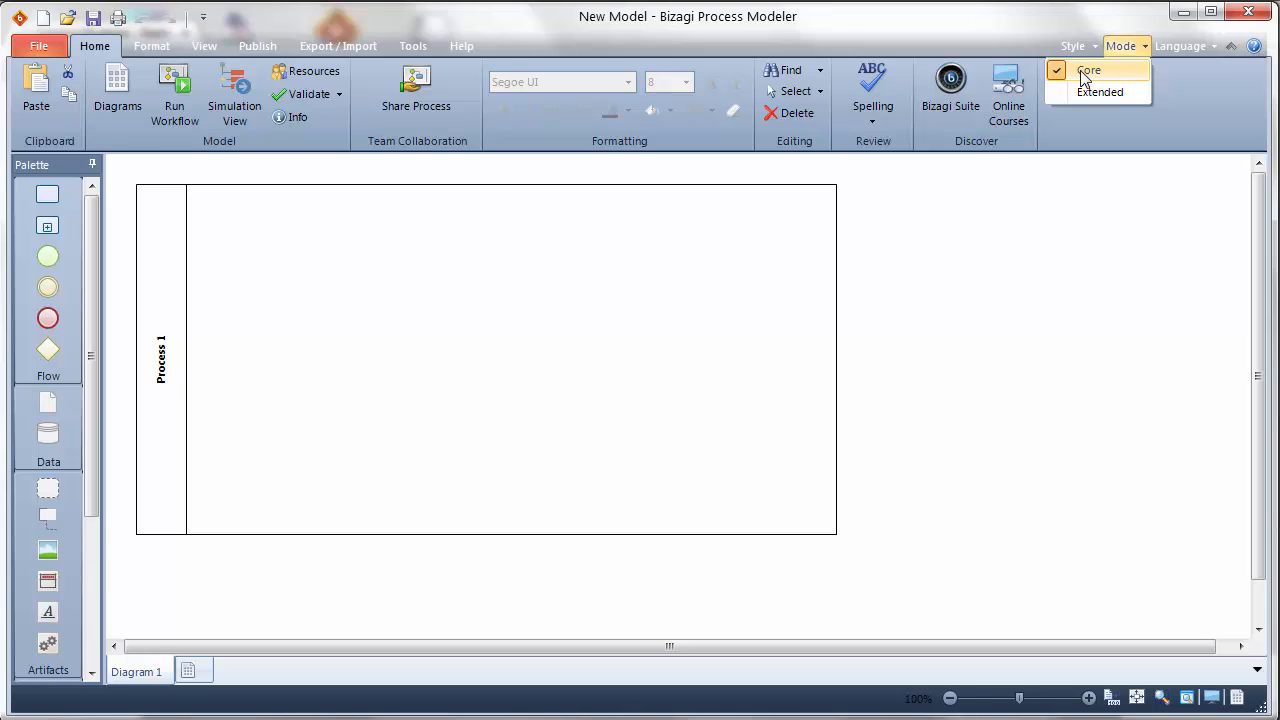
left_click(1109, 93)
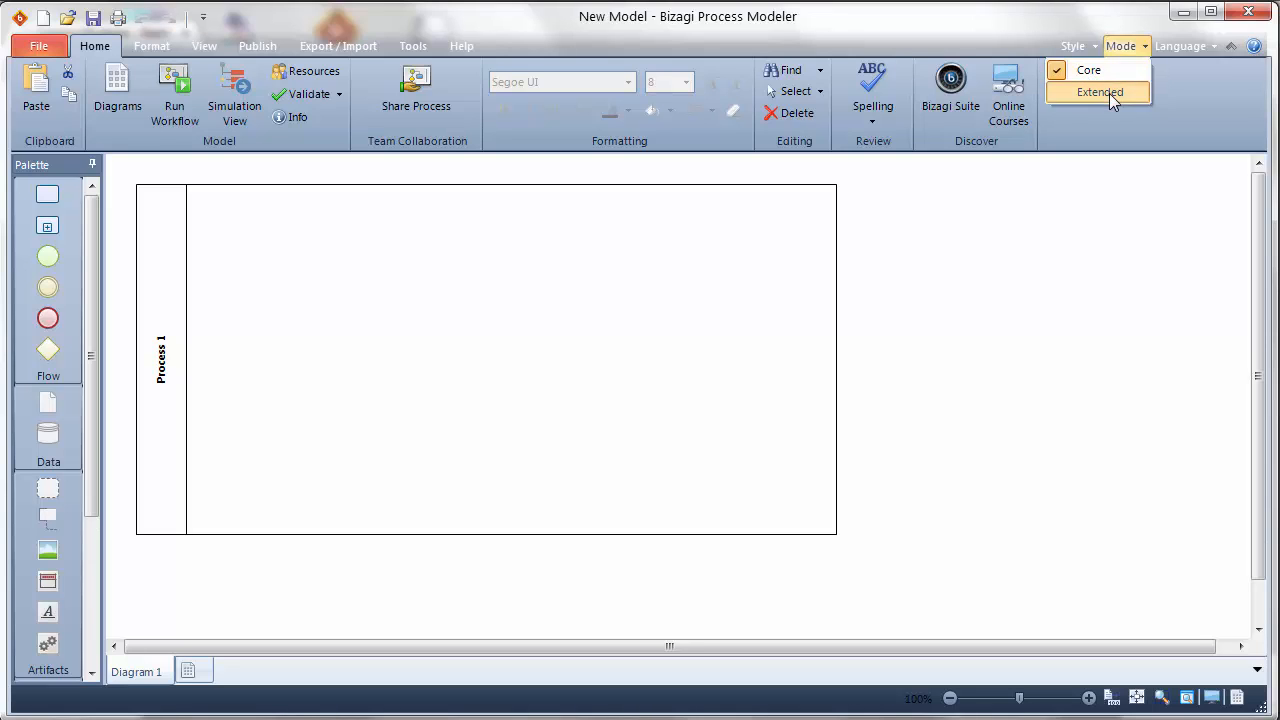
left_click(1141, 52)
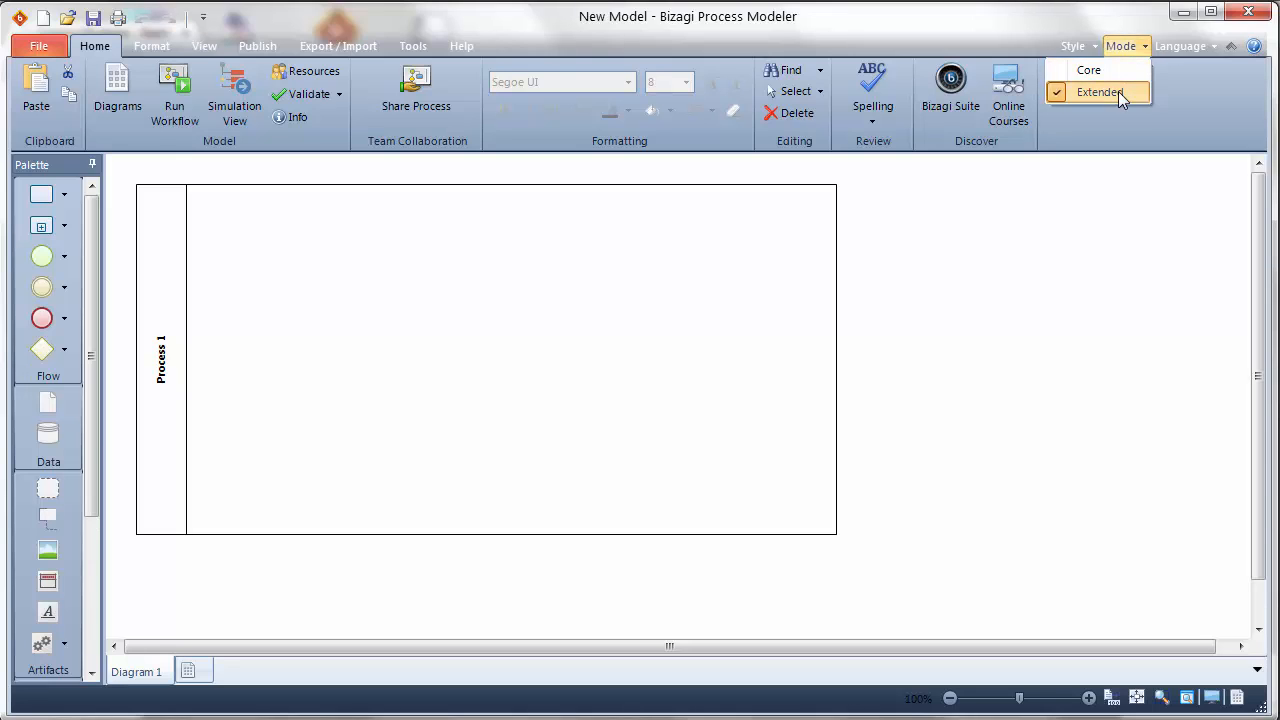
left_click(1118, 91)
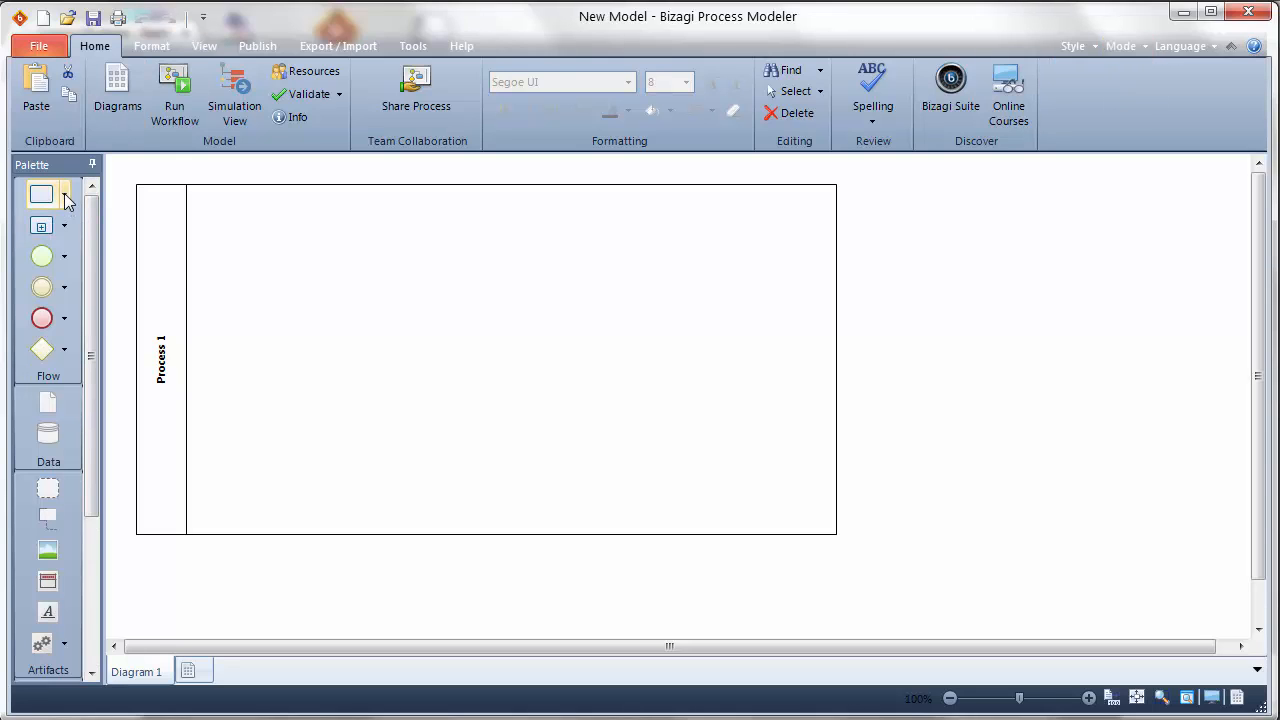
View the task types available in Extended mode, and return the modelling mode to Core
left_click(65, 200)
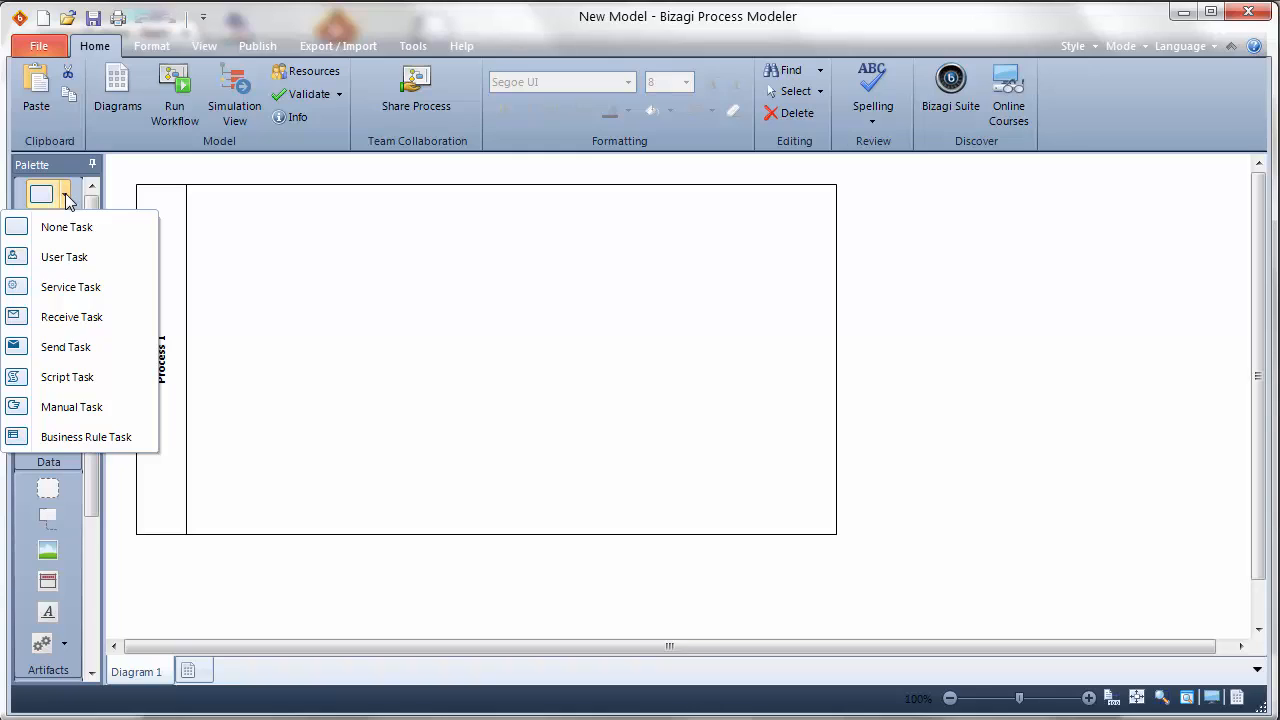
left_click(65, 200)
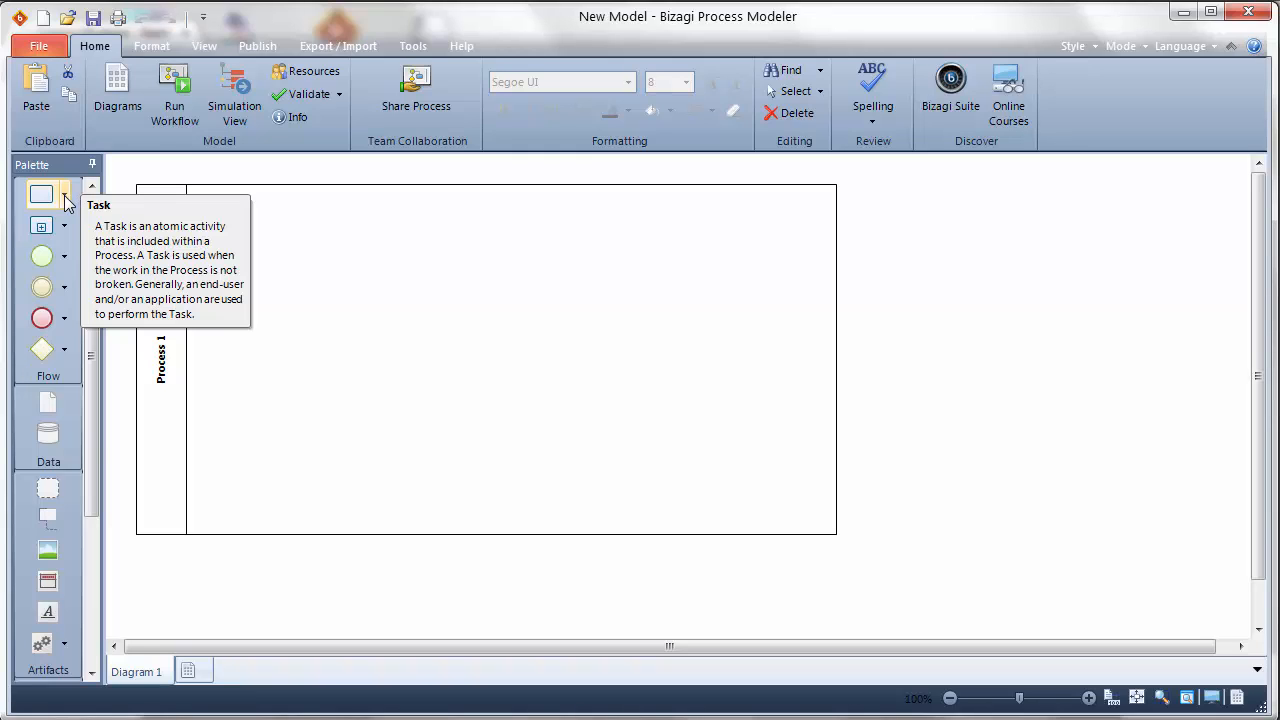
left_click(65, 200)
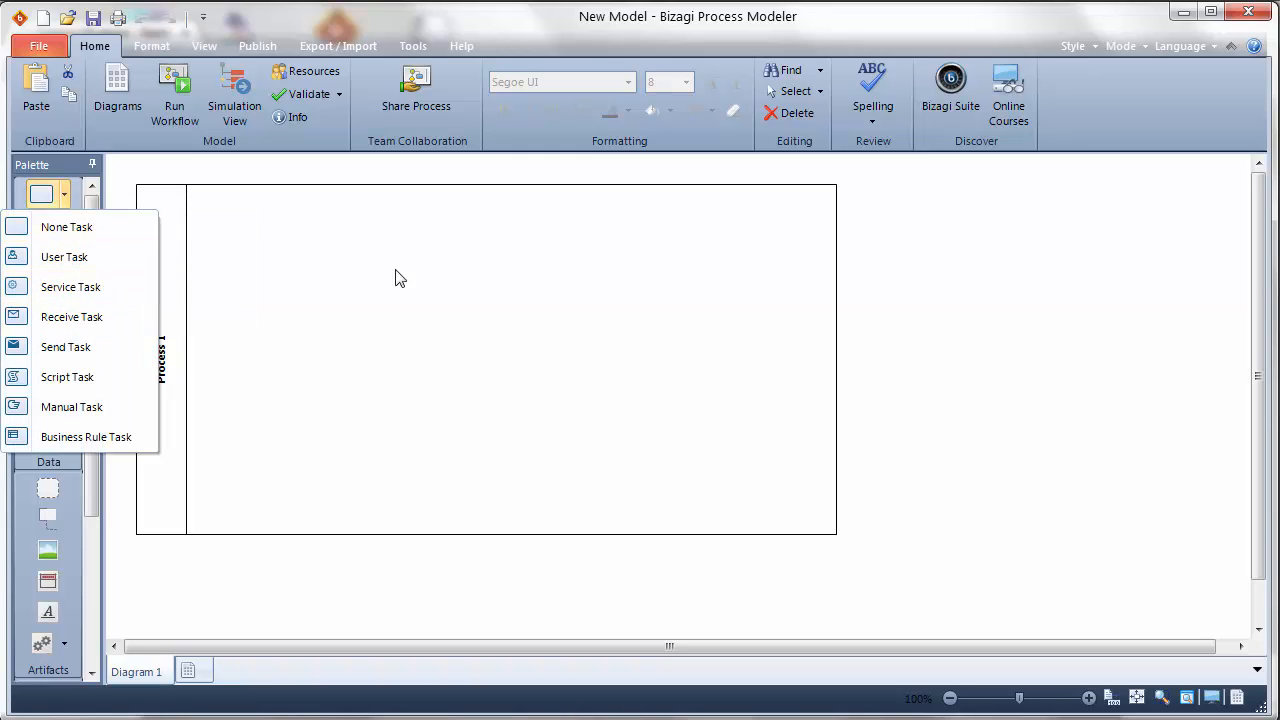
left_click(1123, 48)
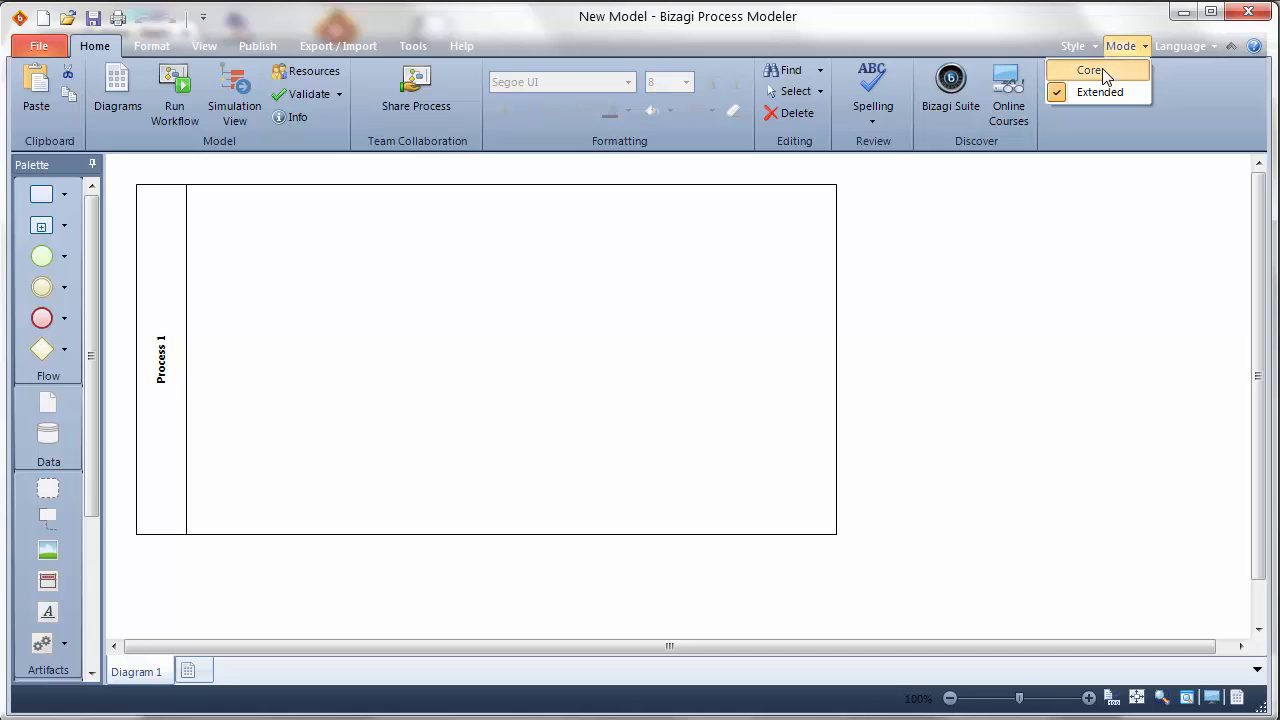
left_click(1100, 70)
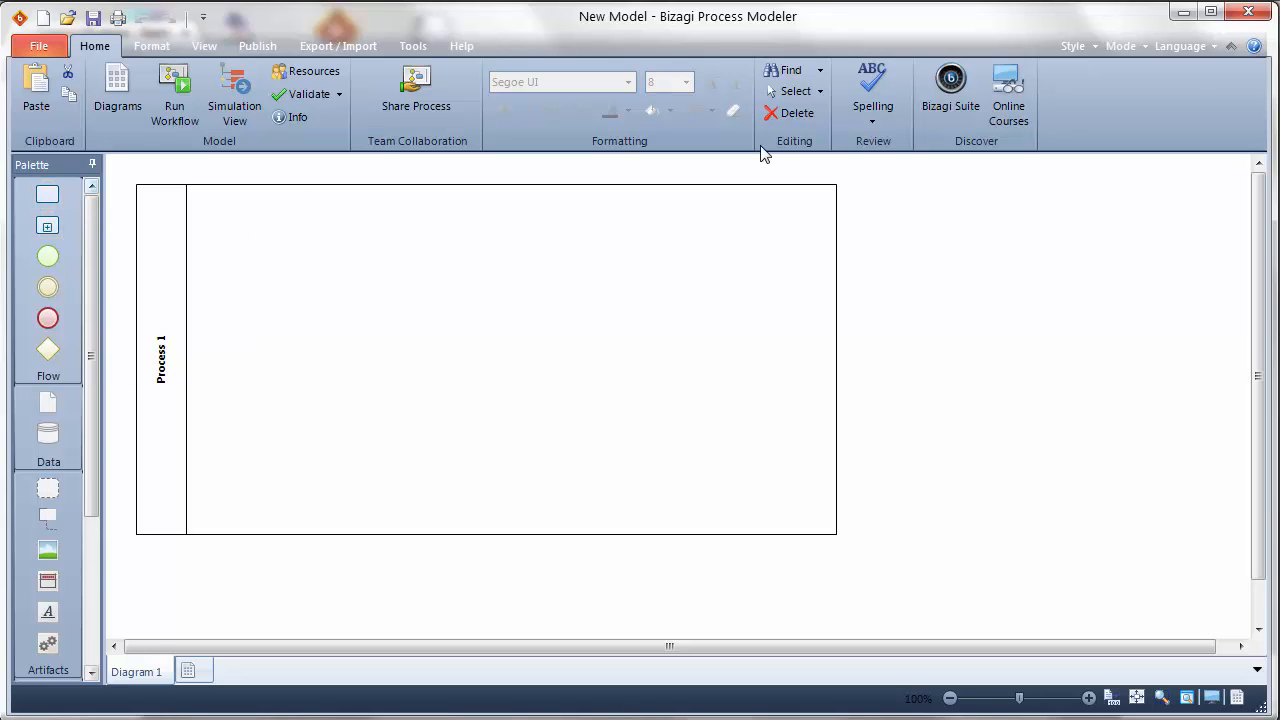
Set the interface language to Português and acknowledge the restart notice
left_click(1213, 49)
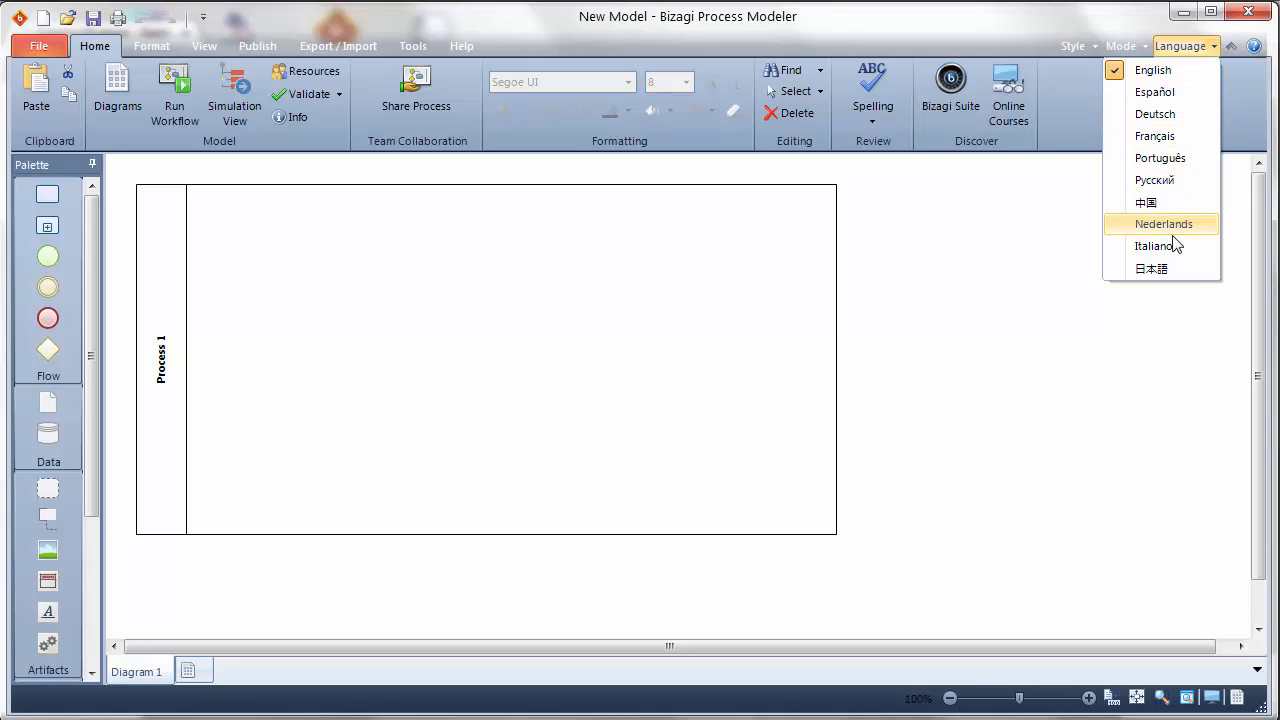
left_click(1170, 165)
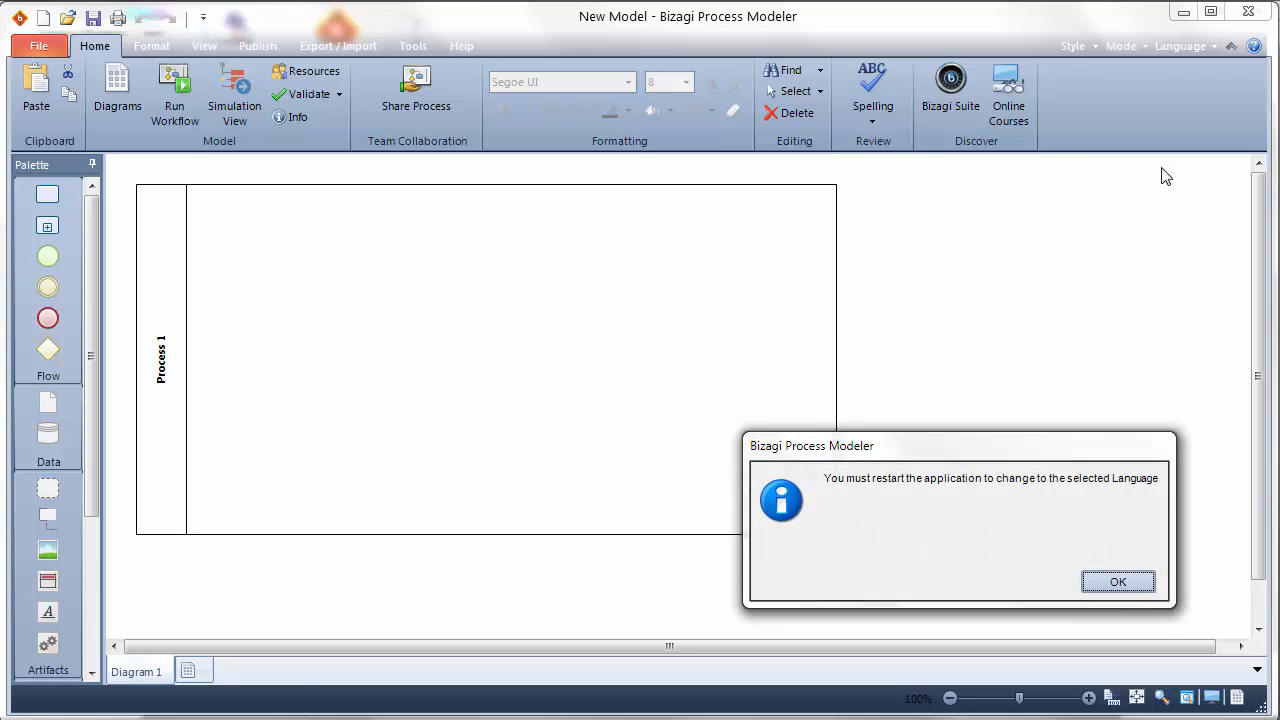
left_click(1122, 584)
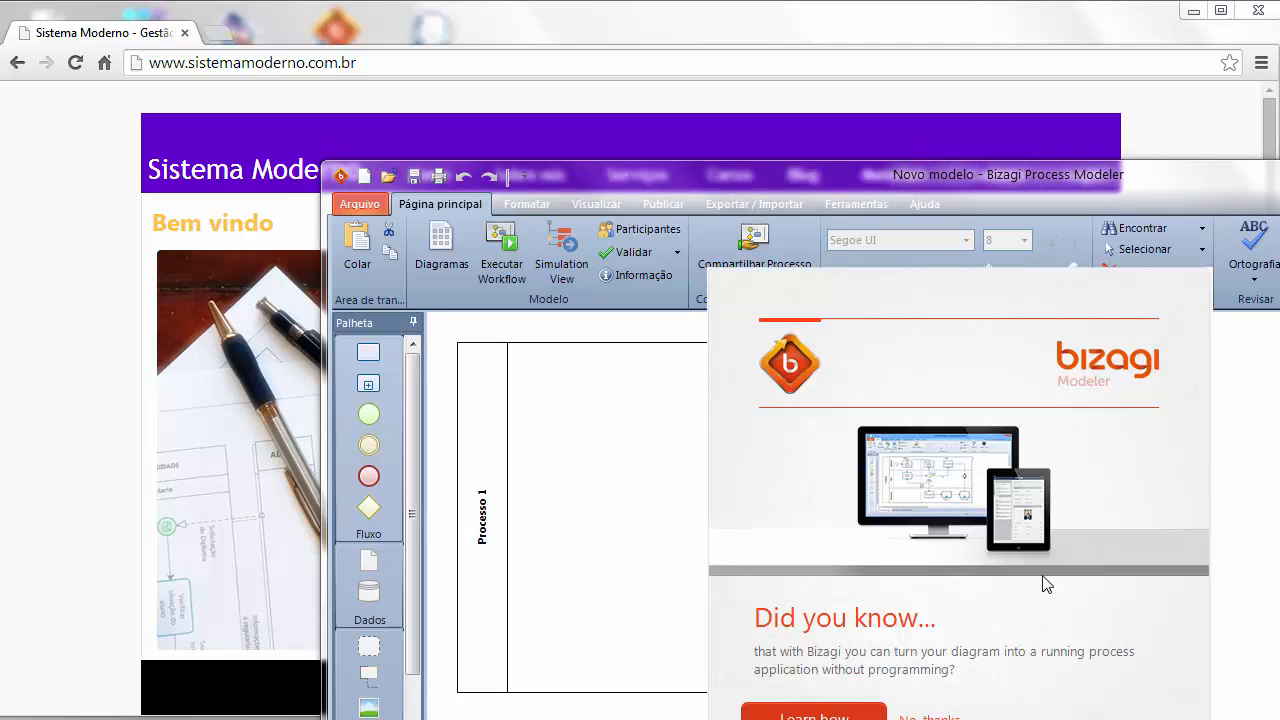
Dismiss the Bizagi promotional pop-up and move the modeler window so that it is fully in view
left_click(929, 718)
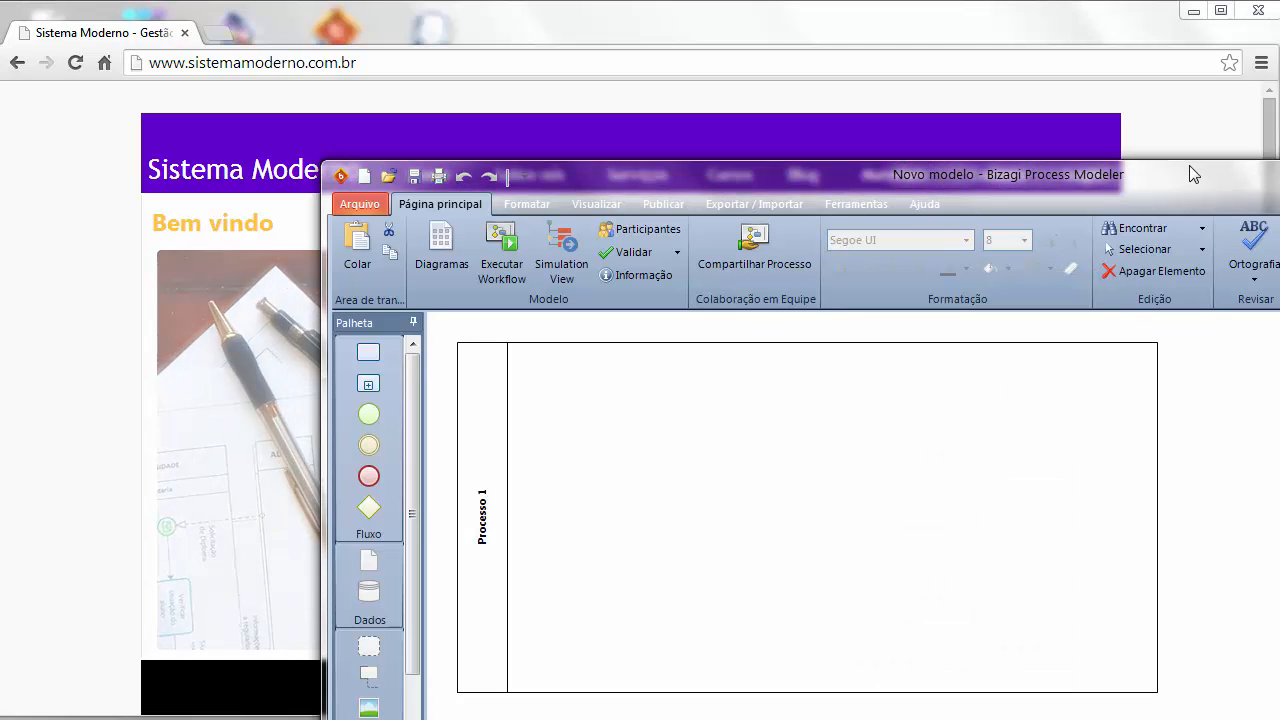
left_click_drag(1184, 172, 869, 15)
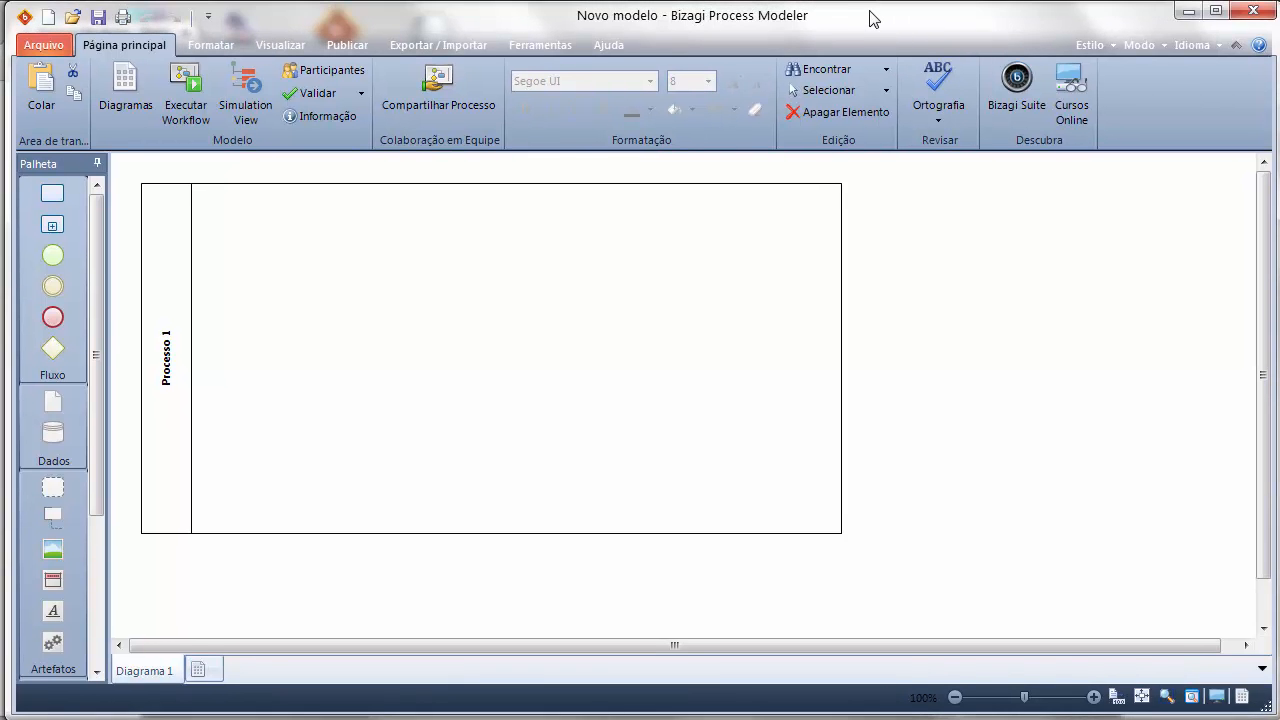
left_click(212, 45)
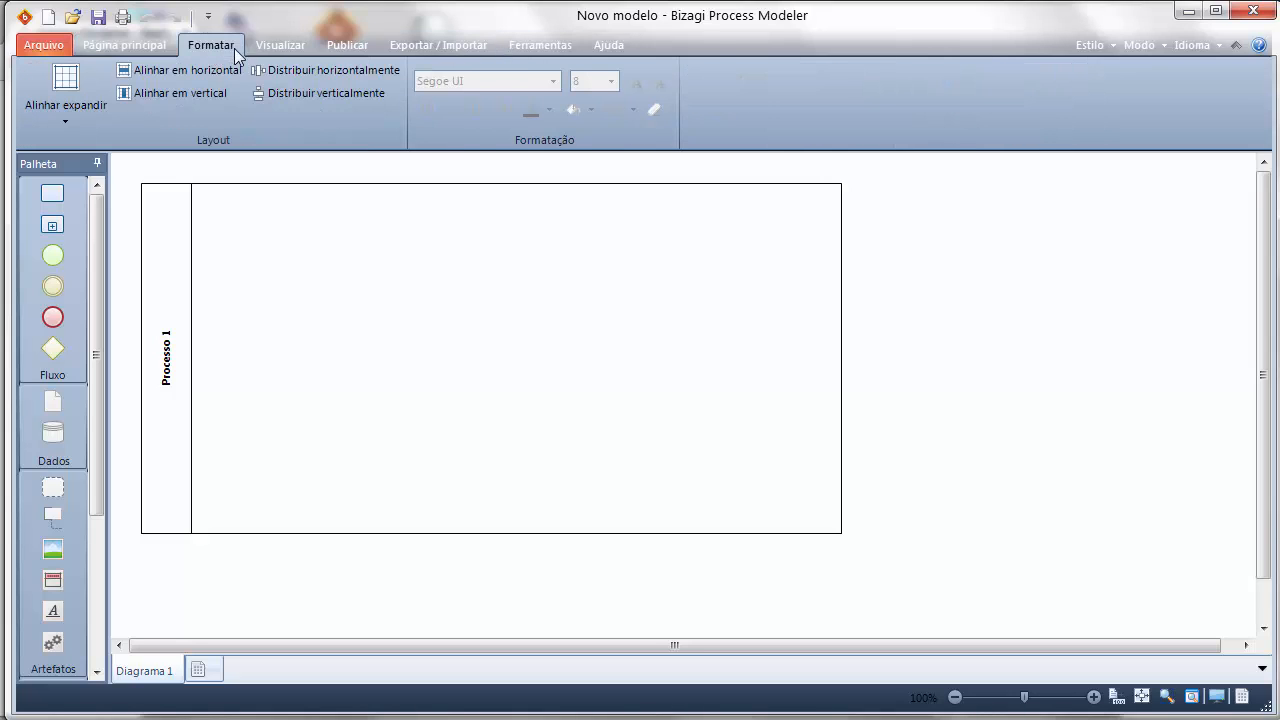
left_click(276, 47)
left_click(457, 48)
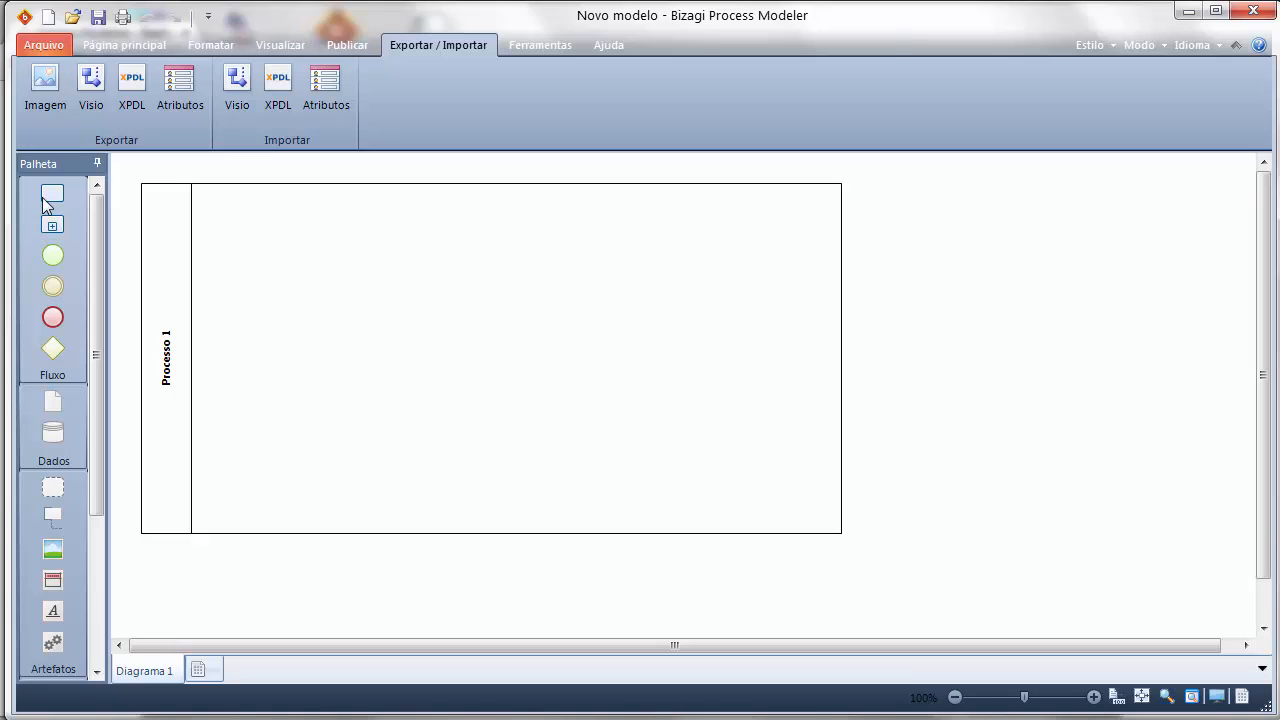
Switch the modelling mode to Estendido
left_click(1112, 41)
left_click(1163, 50)
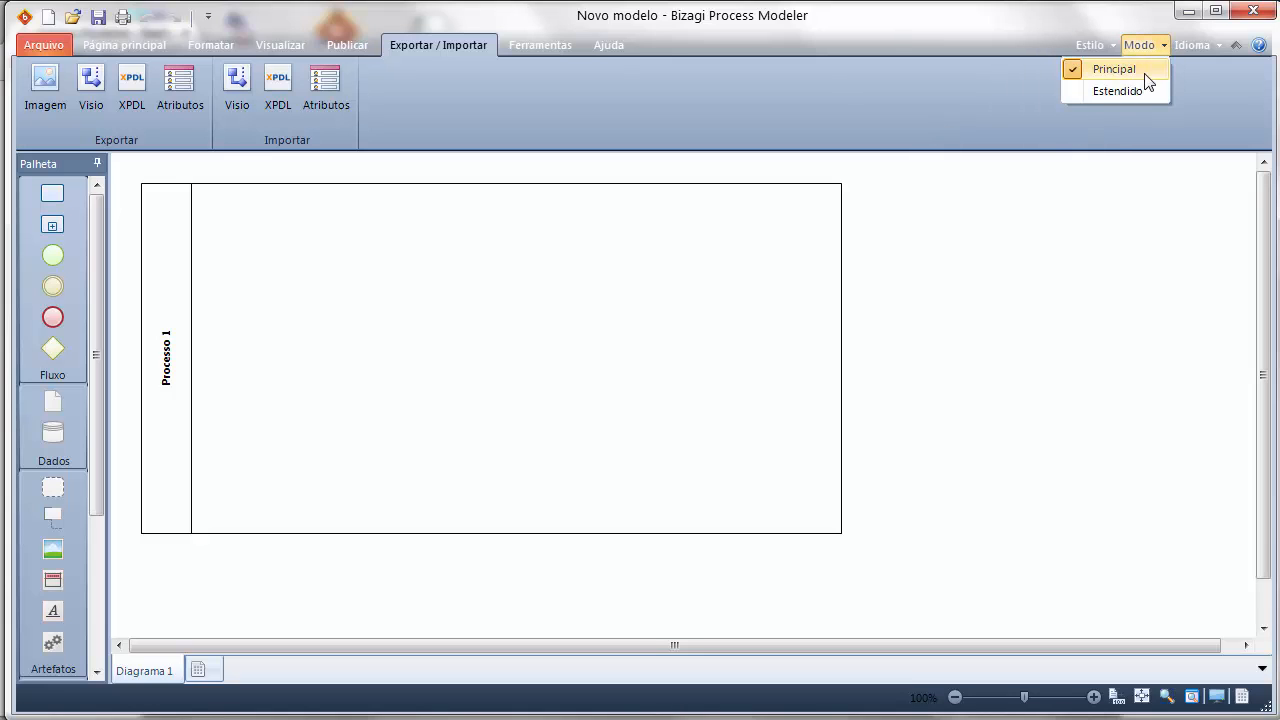
left_click(1125, 90)
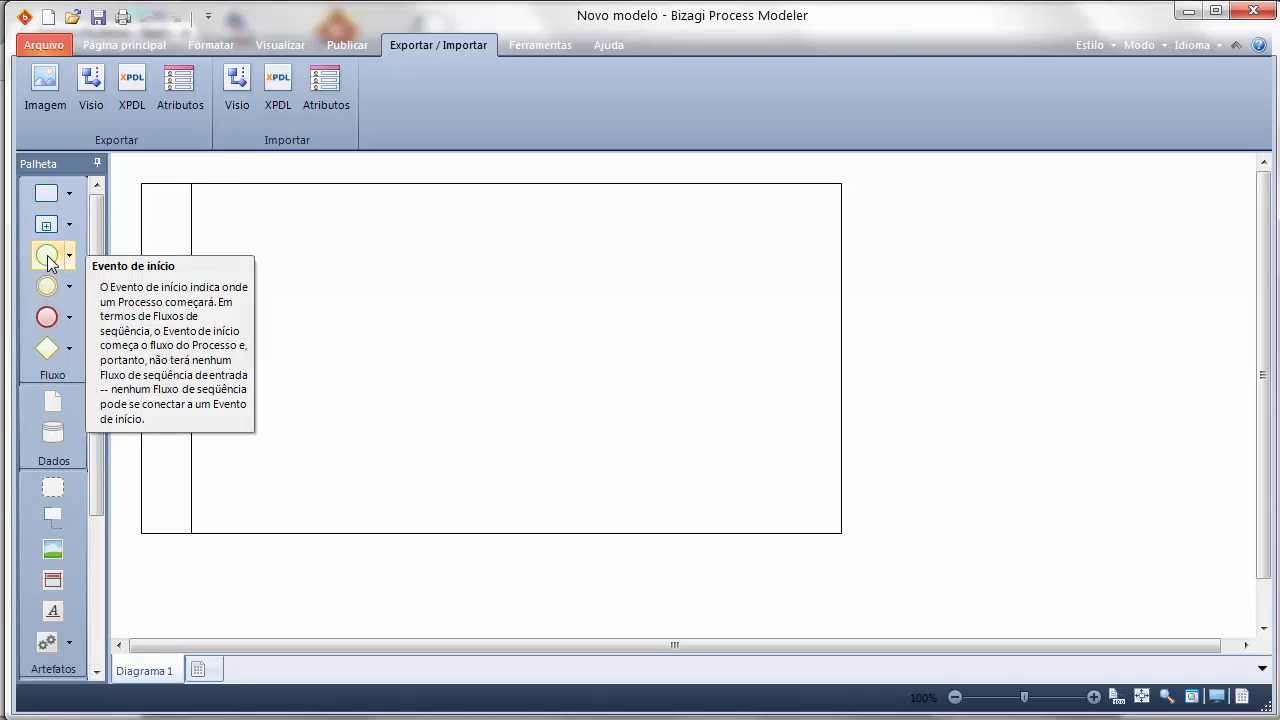
Place a start event in the Processo 1 pool and view the available start event types
left_click_drag(47, 256, 272, 283)
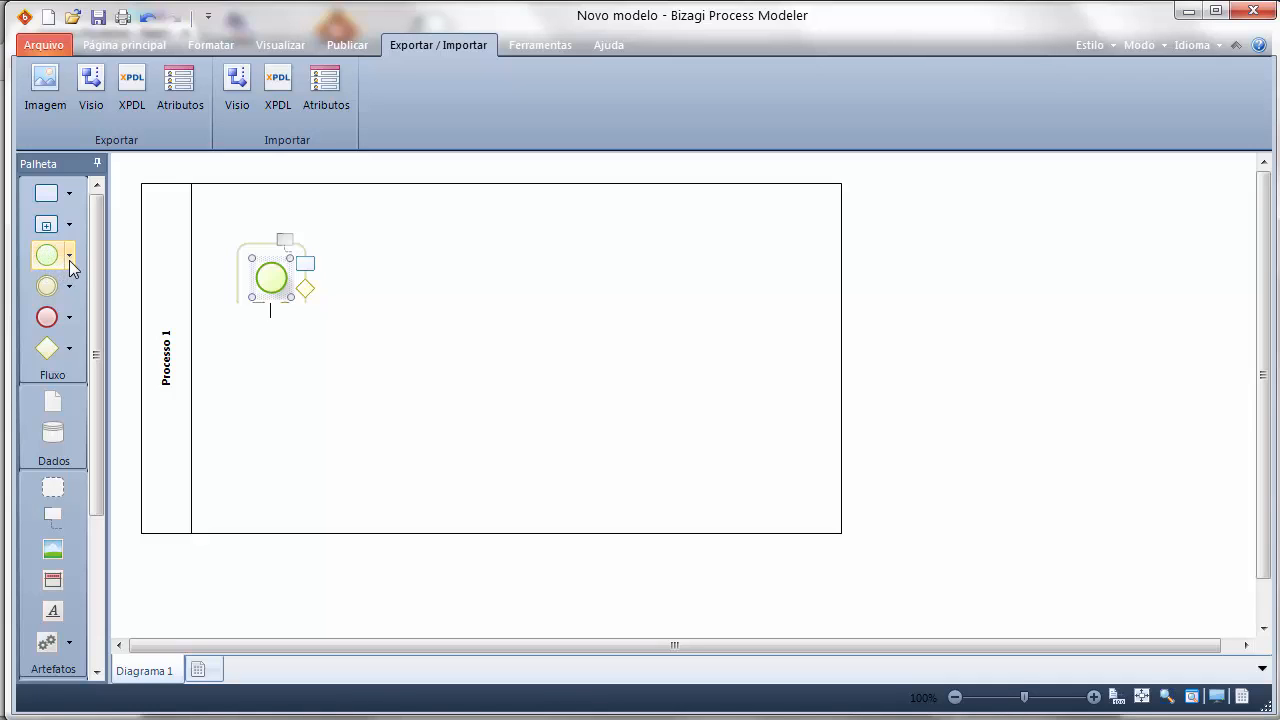
left_click(69, 258)
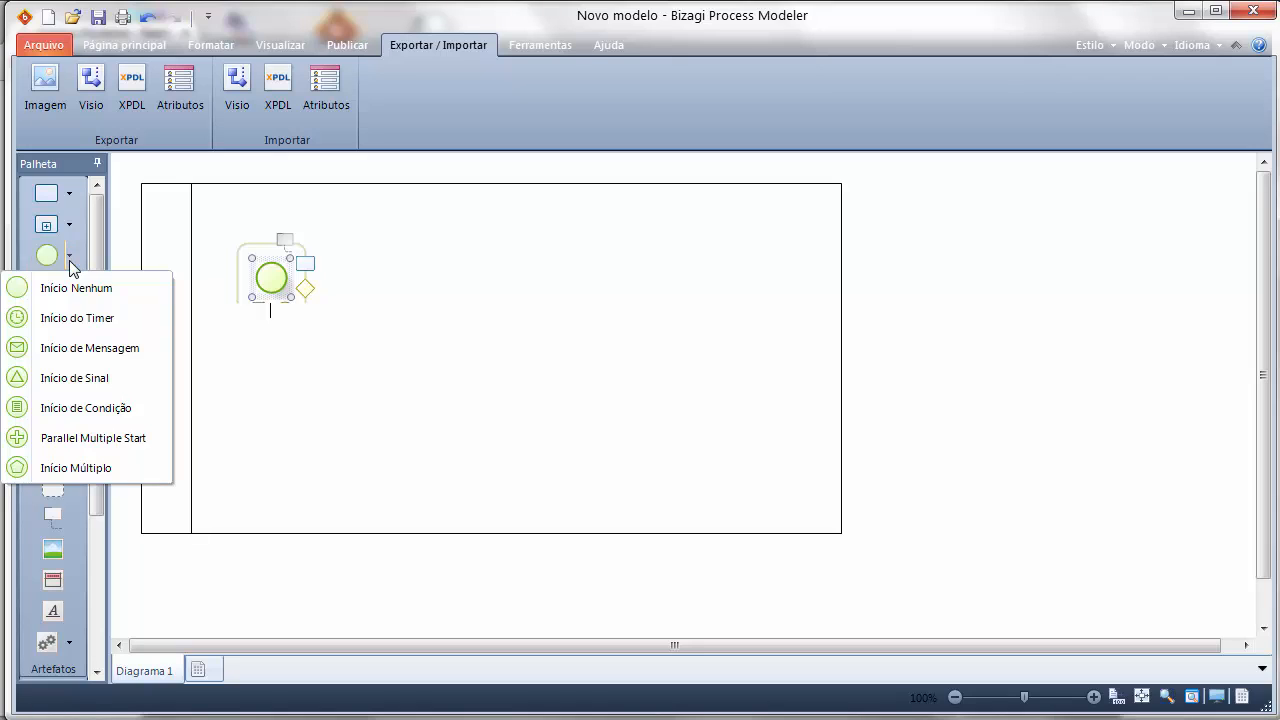
left_click(69, 260)
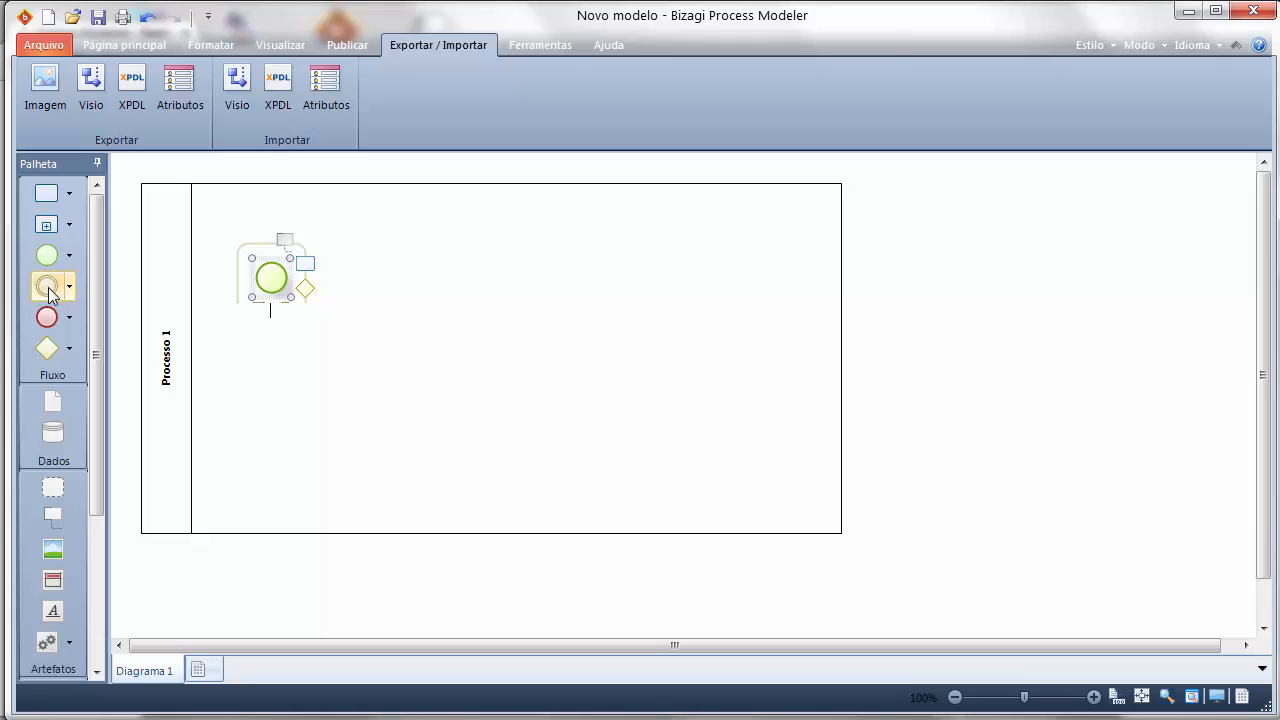
View the available intermediate event types and end event types
left_click(71, 291)
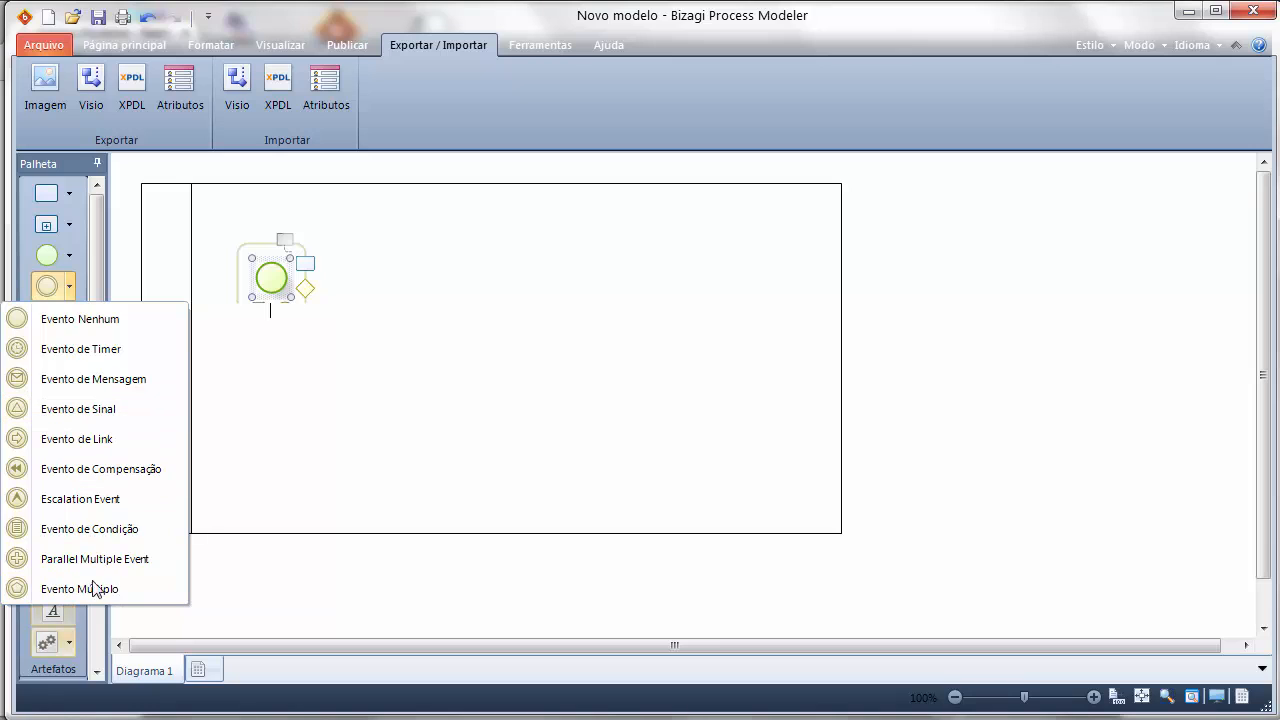
left_click(70, 288)
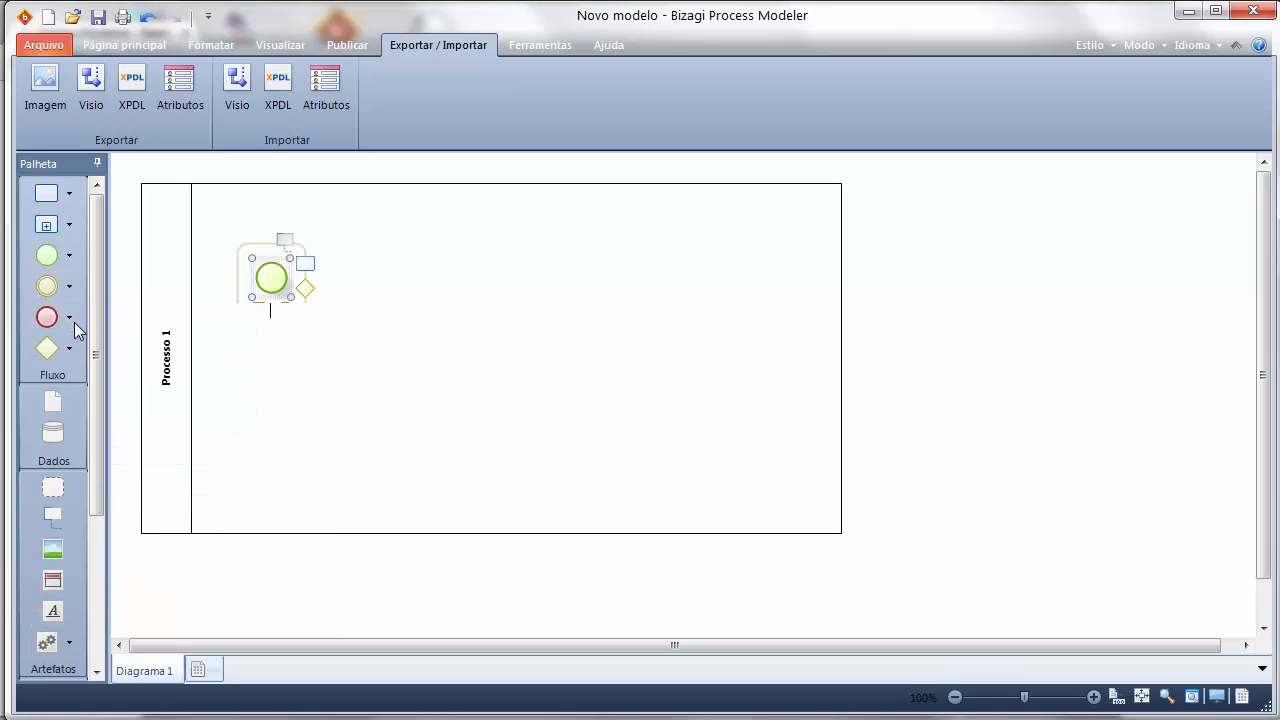
left_click(69, 320)
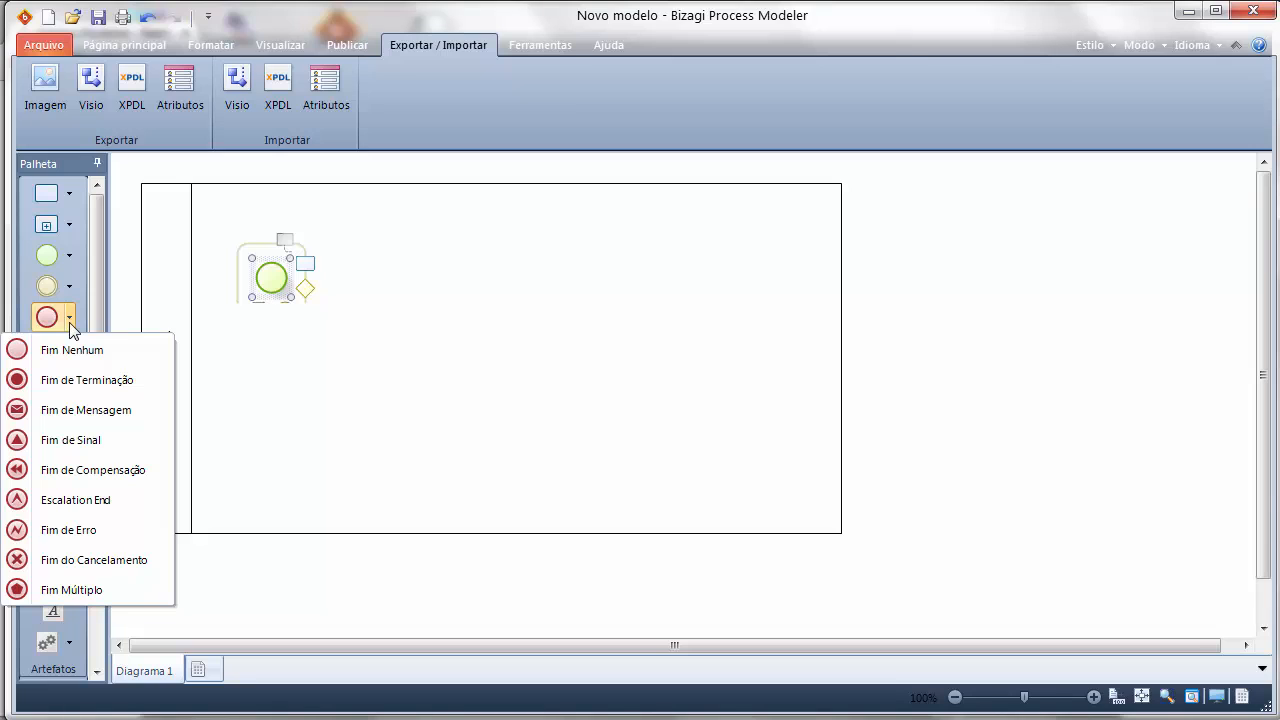
left_click(69, 322)
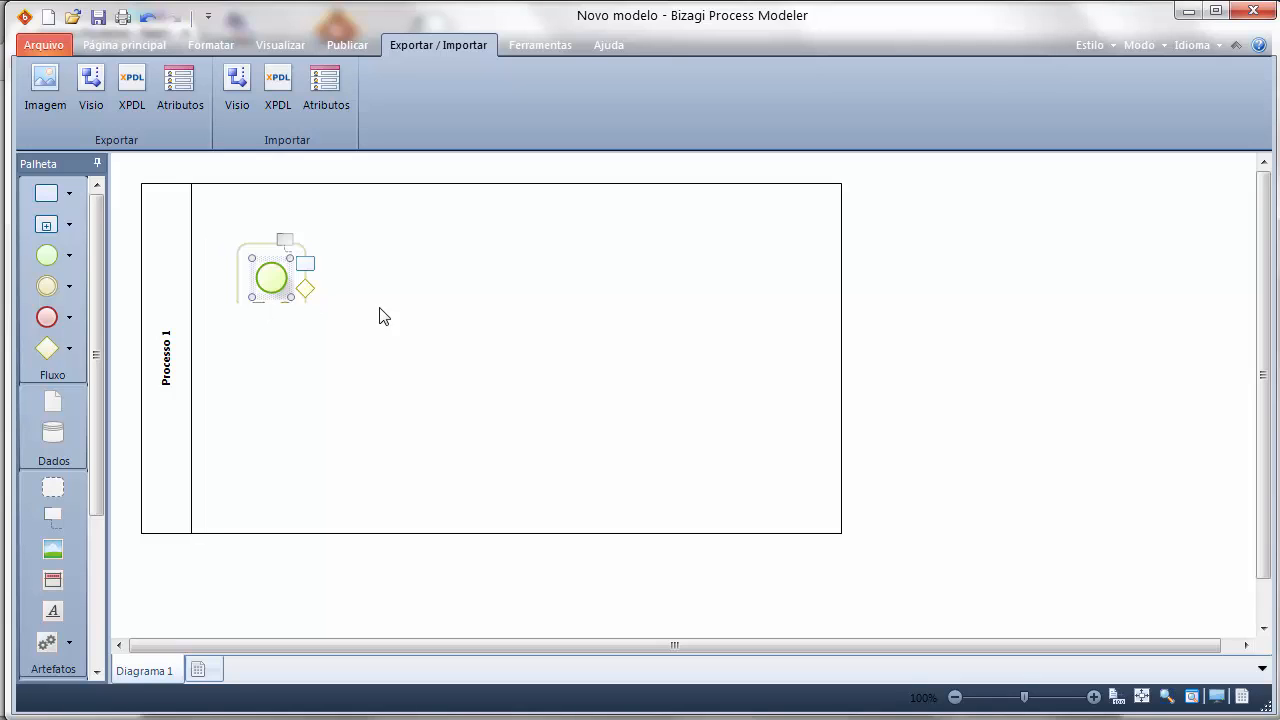
Move the start event to mid-height of the Processo 1 pool, close to the pool's header
left_click(363, 277)
left_click_drag(272, 275, 237, 360)
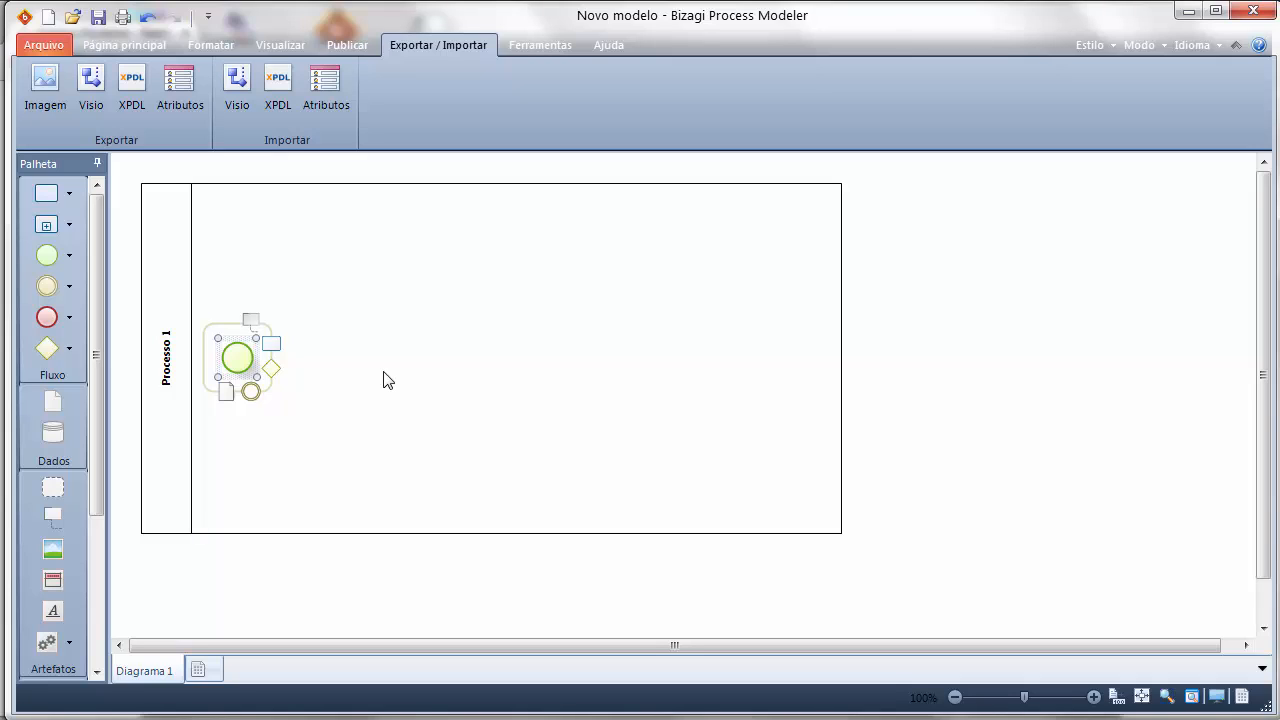
left_click(253, 255)
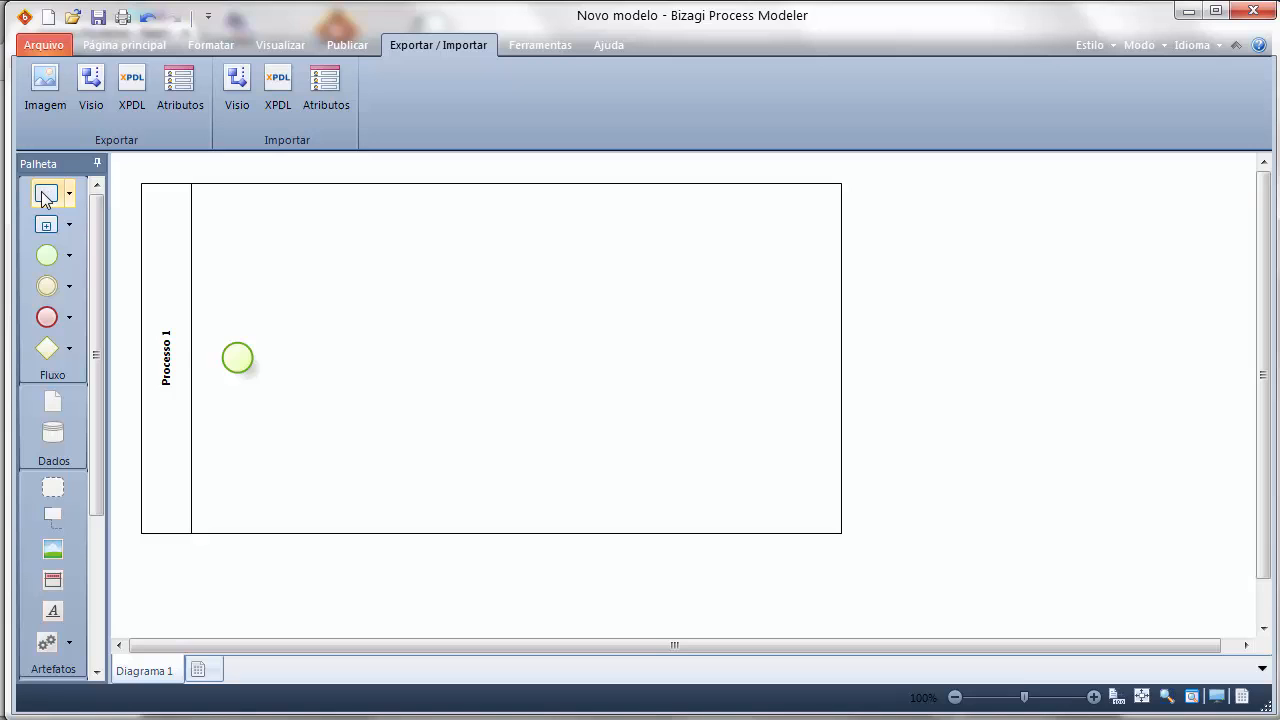
Place a task to the right of the start event, keeping the default name Tarefa 1
left_click_drag(43, 197, 349, 371)
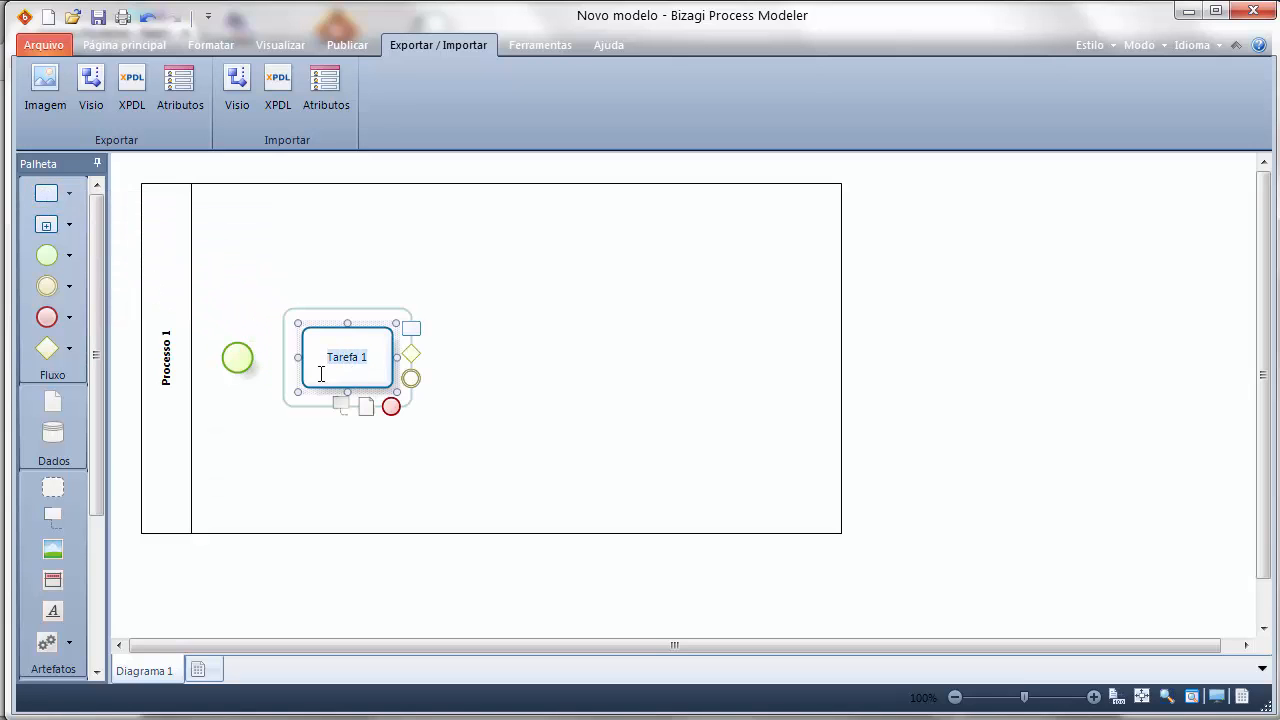
left_click(253, 473)
Connect the start event to Tarefa 1 with a sequence flow connector
left_click_drag(99, 358, 304, 357)
left_click(326, 508)
left_click_drag(223, 437, 252, 357)
left_click(307, 502)
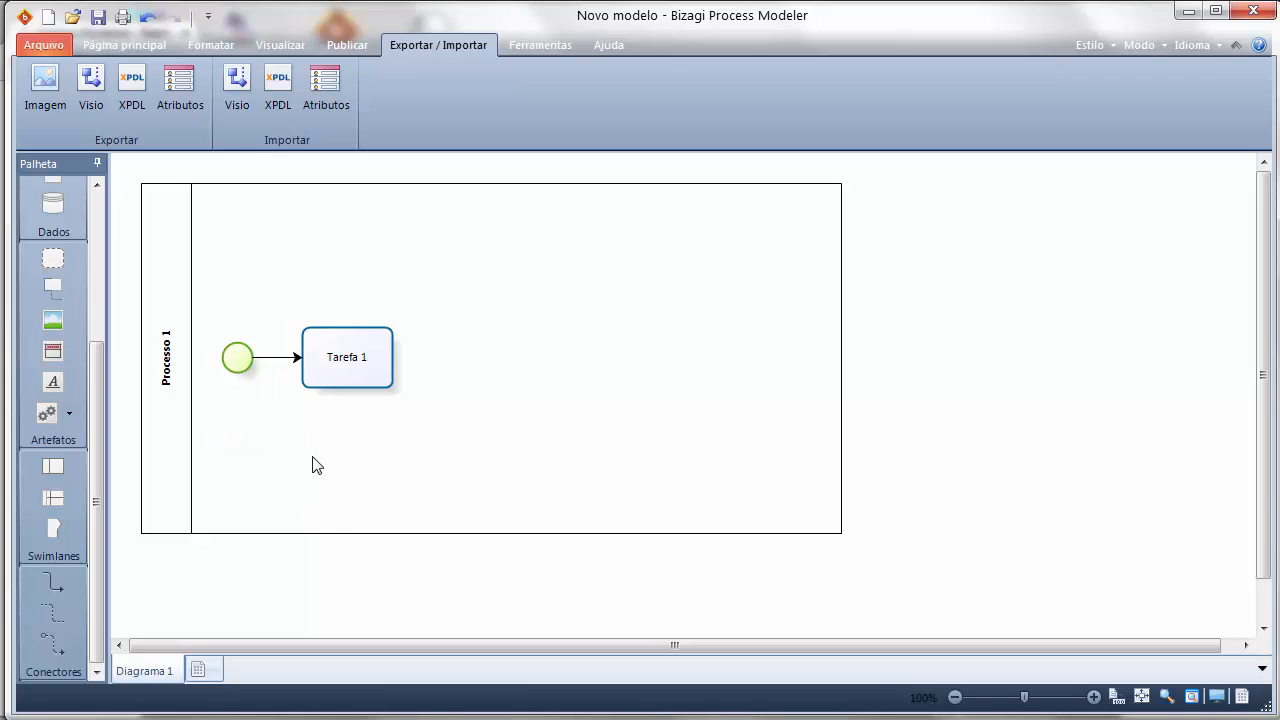
Delete the sequence flow between the start event and Tarefa 1
left_click(275, 357)
key("Delete")
left_click(334, 368)
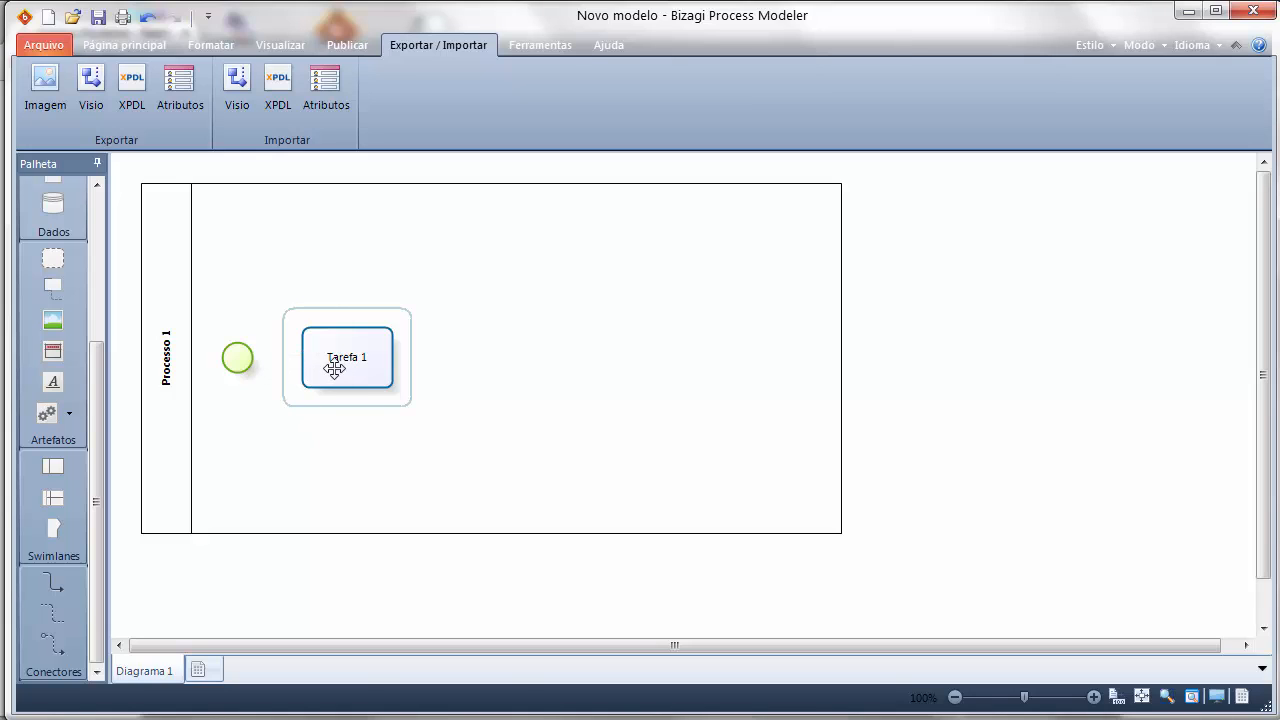
Delete Tarefa 1 and add a new task connected from the start event, named "Iniciar projeto"
key("Delete")
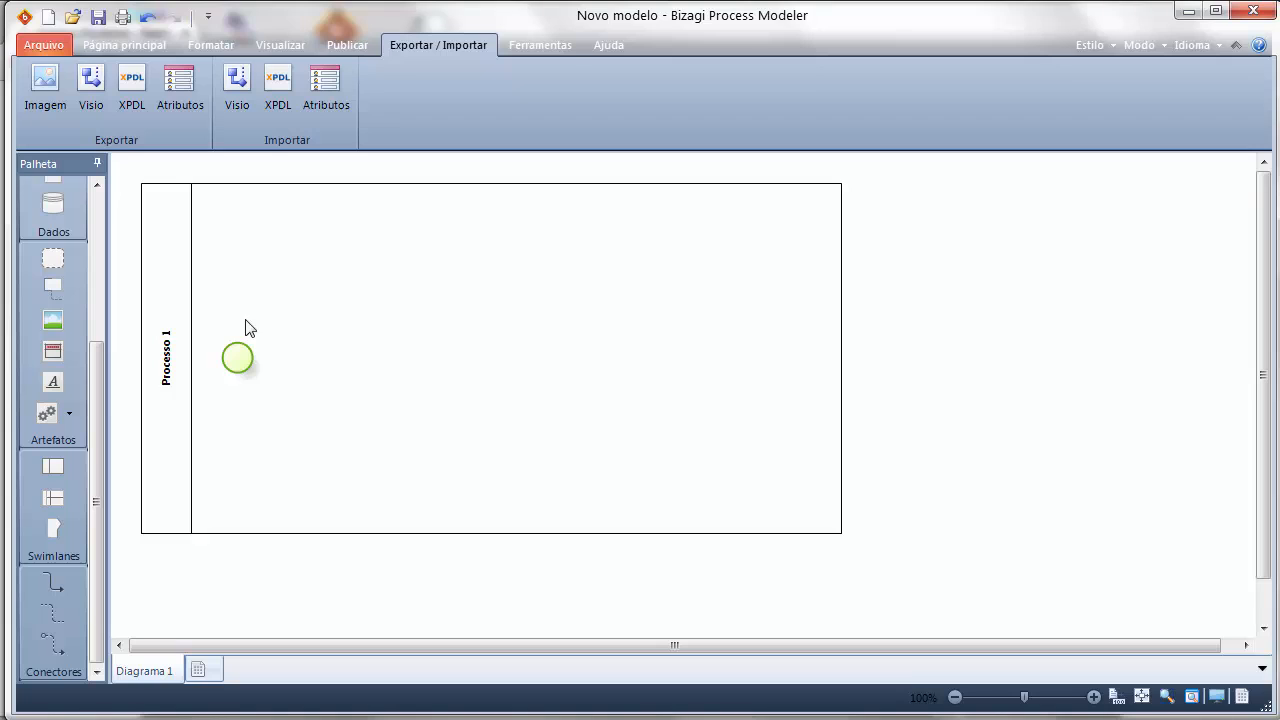
left_click(238, 356)
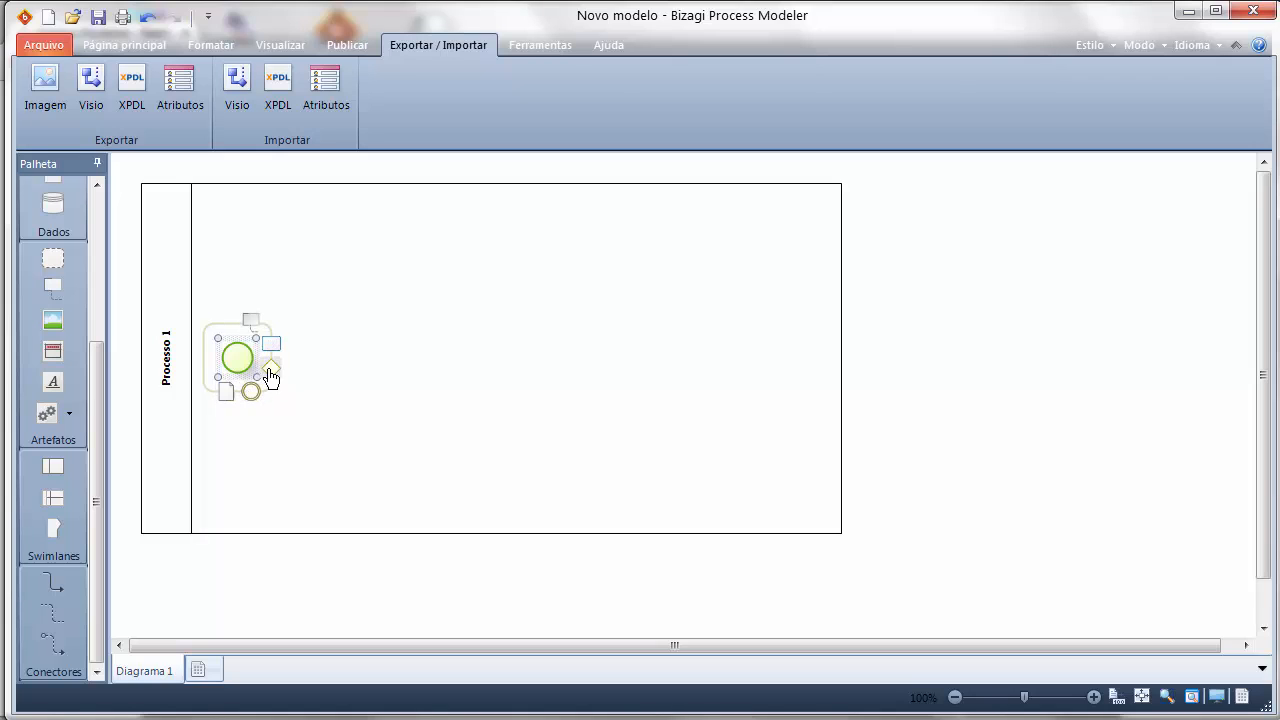
left_click_drag(270, 344, 357, 369)
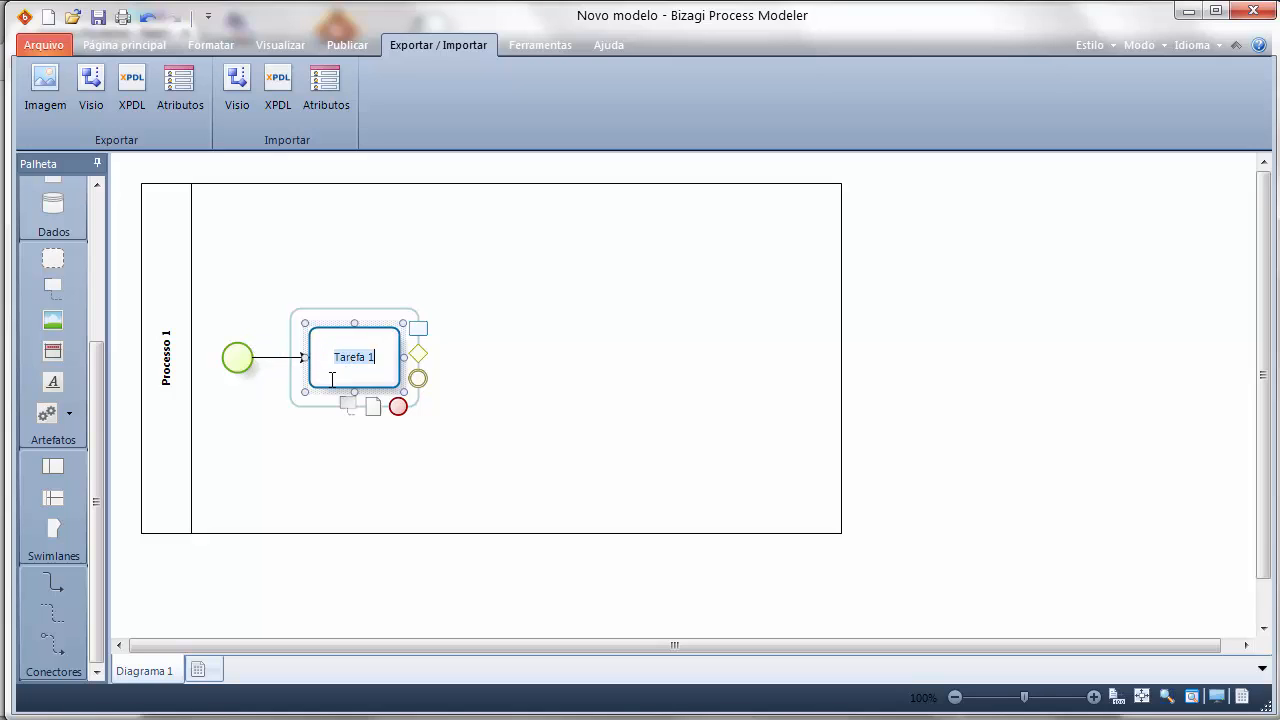
type("Iniciar projeto")
left_click(330, 438)
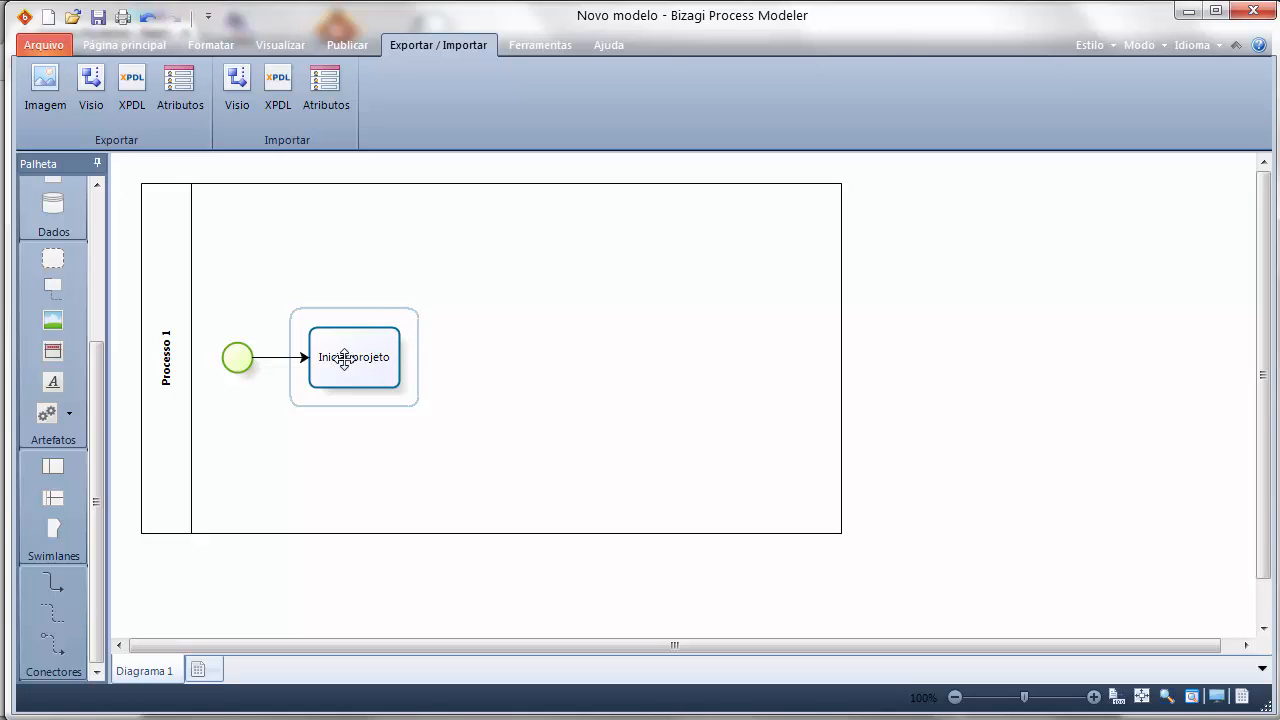
Add a task named "Planejar" to the right of Iniciar projeto, connected from it by a sequence flow
left_click(345, 358)
left_click_drag(416, 331, 489, 360)
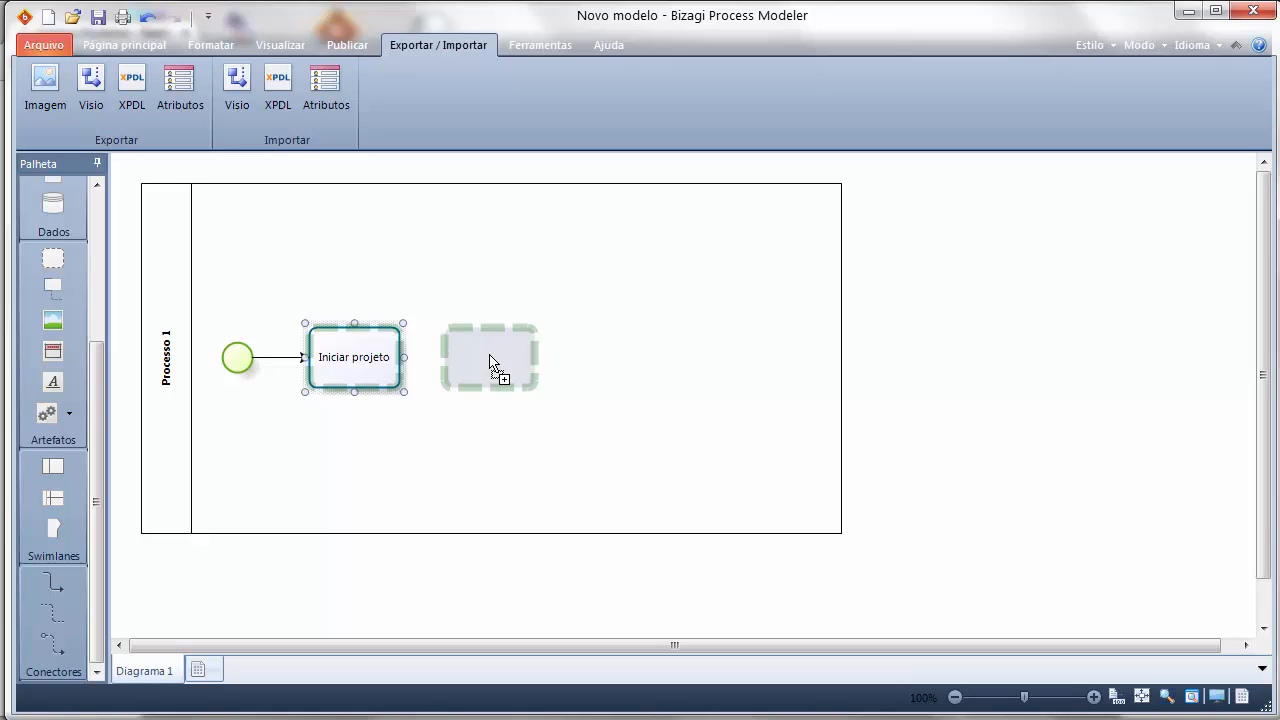
left_click_drag(490, 362, 490, 362)
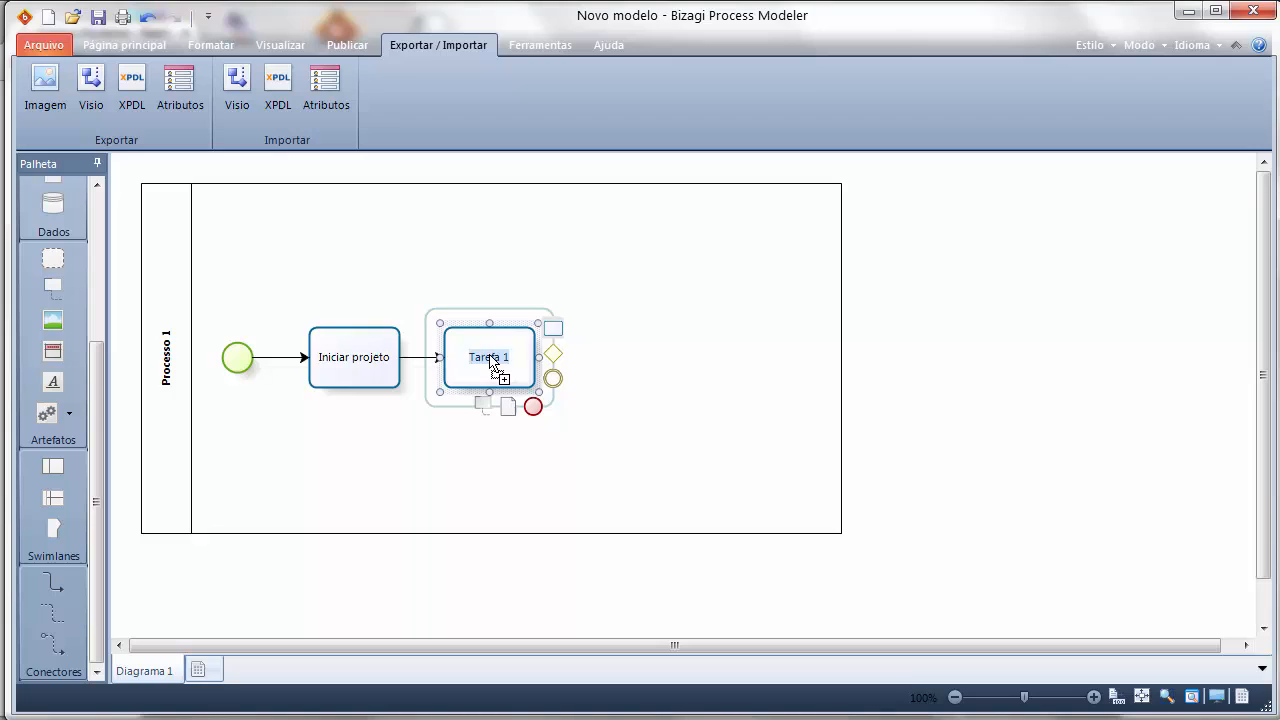
type("Planejar")
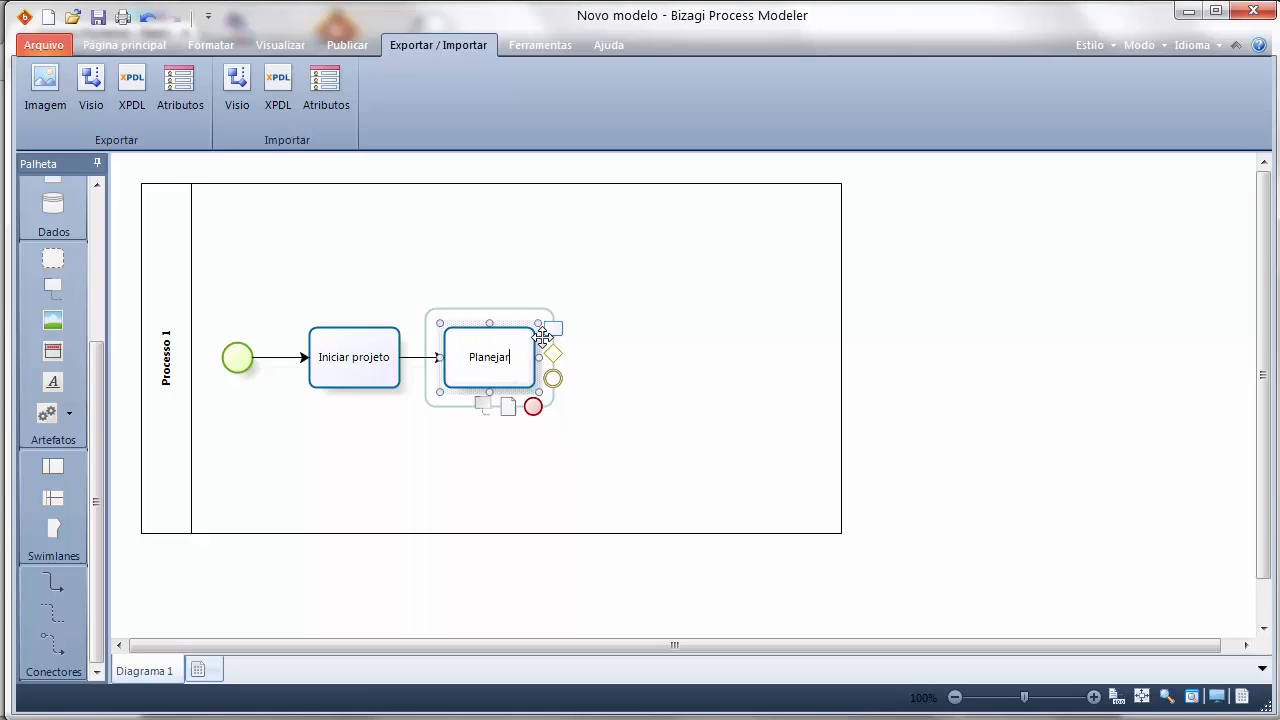
Extend the flow after Planejar with two connected tasks in a row, named "Executar" and "Controlar"
left_click_drag(551, 343, 625, 359)
type("Executar")
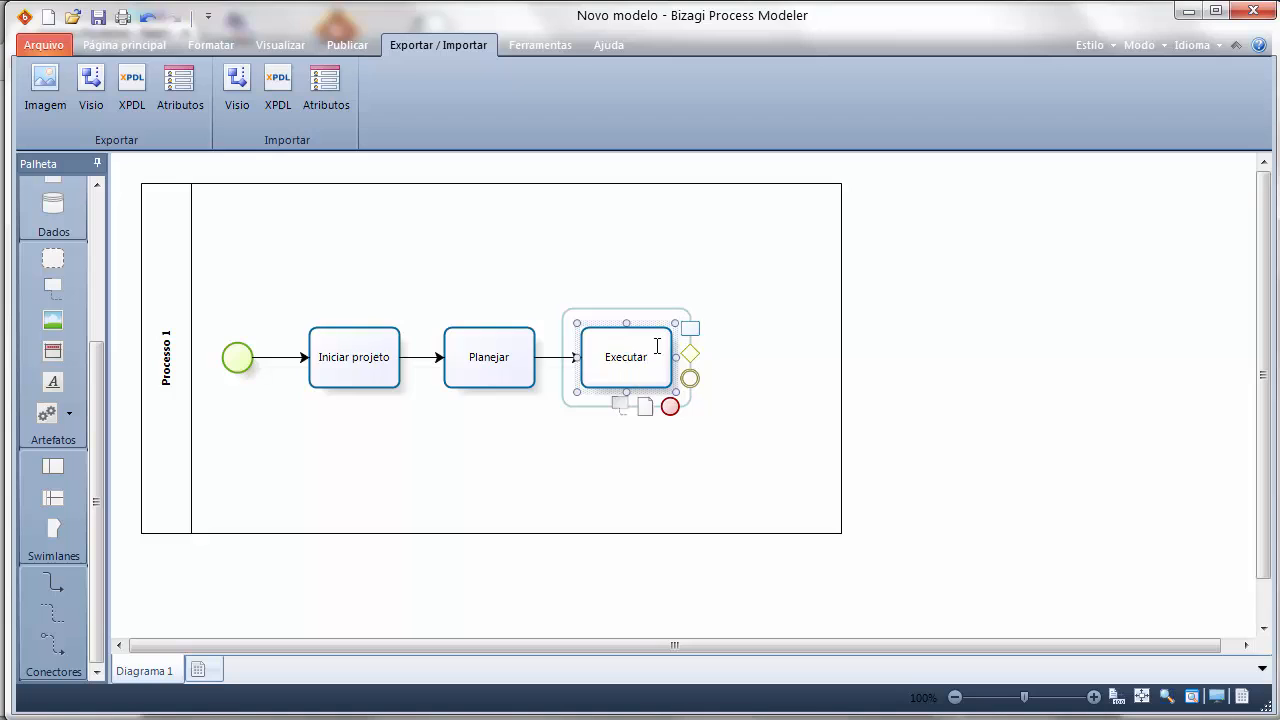
left_click_drag(690, 329, 760, 368)
type("Controlar")
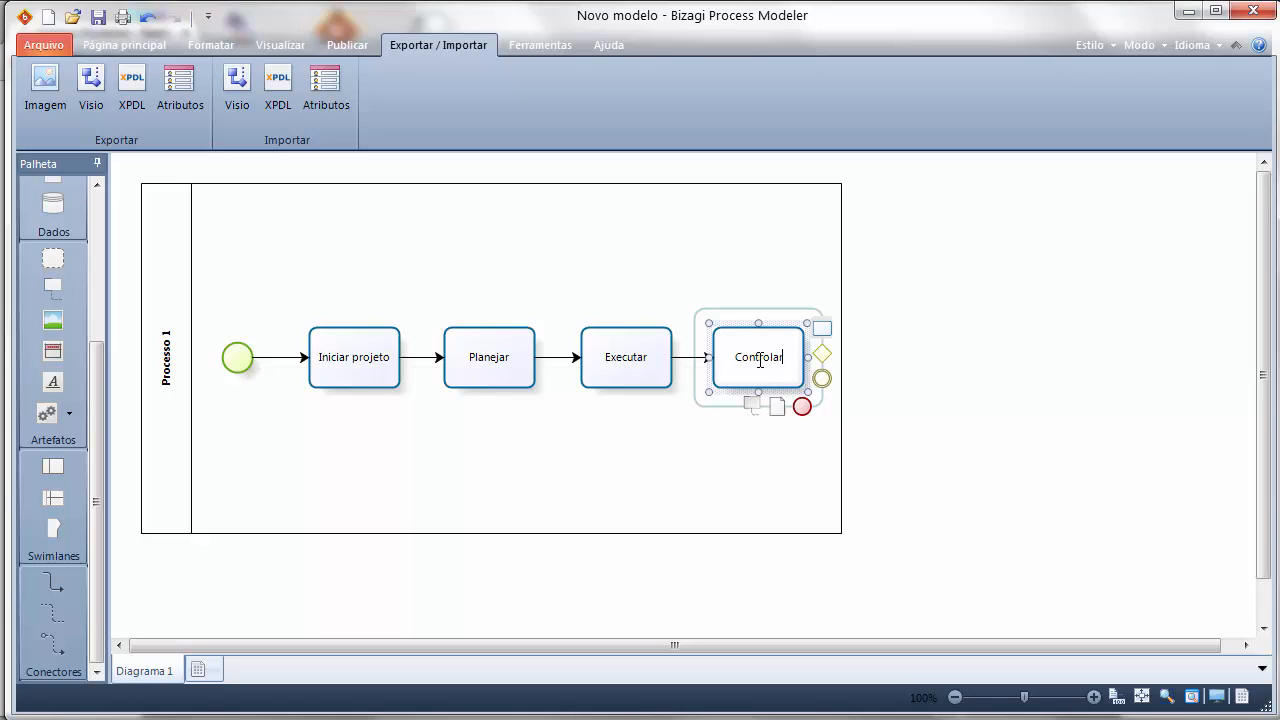
Widen the Processo 1 pool to the right to leave free space after the Controlar task
key("ctrl+a")
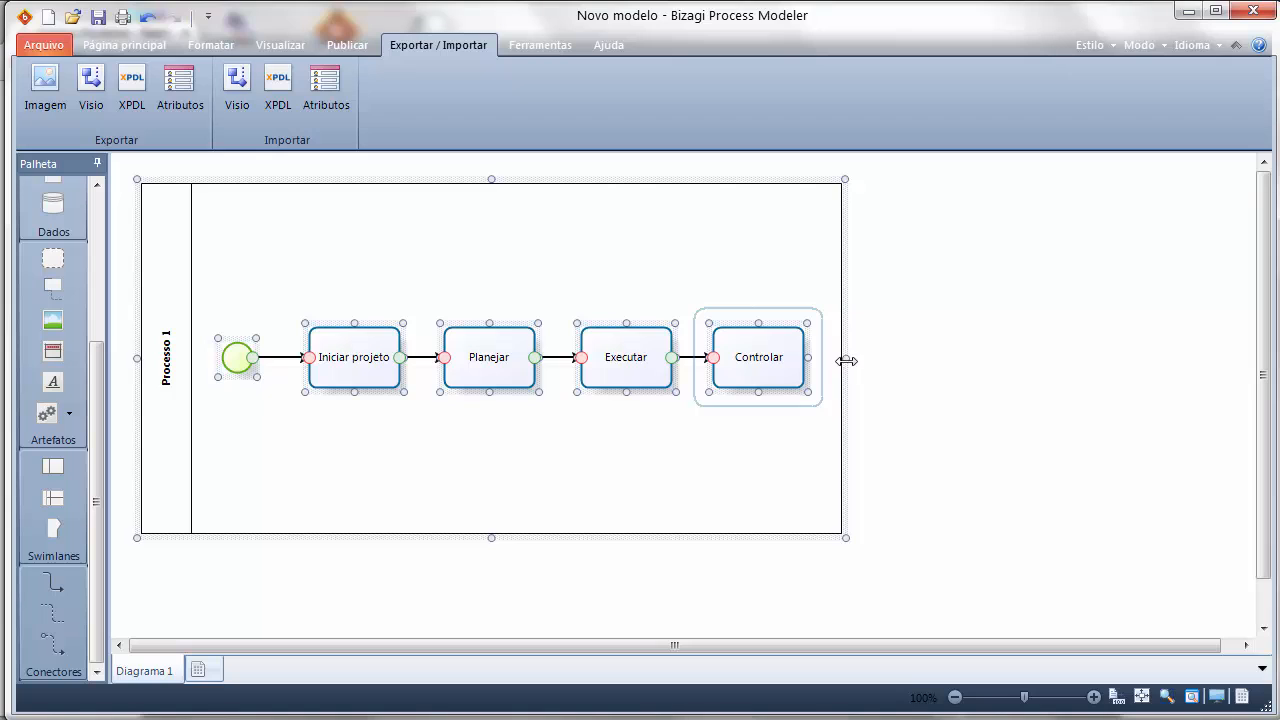
left_click_drag(845, 360, 1121, 404)
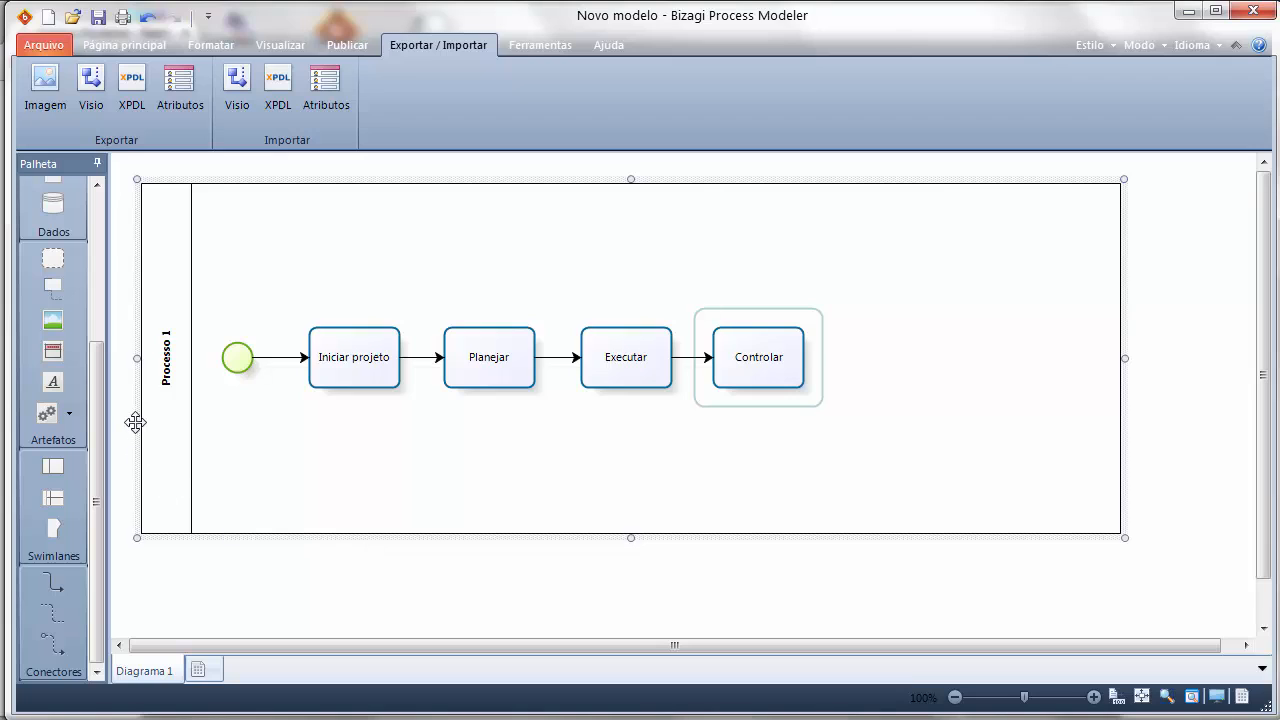
left_click(826, 432)
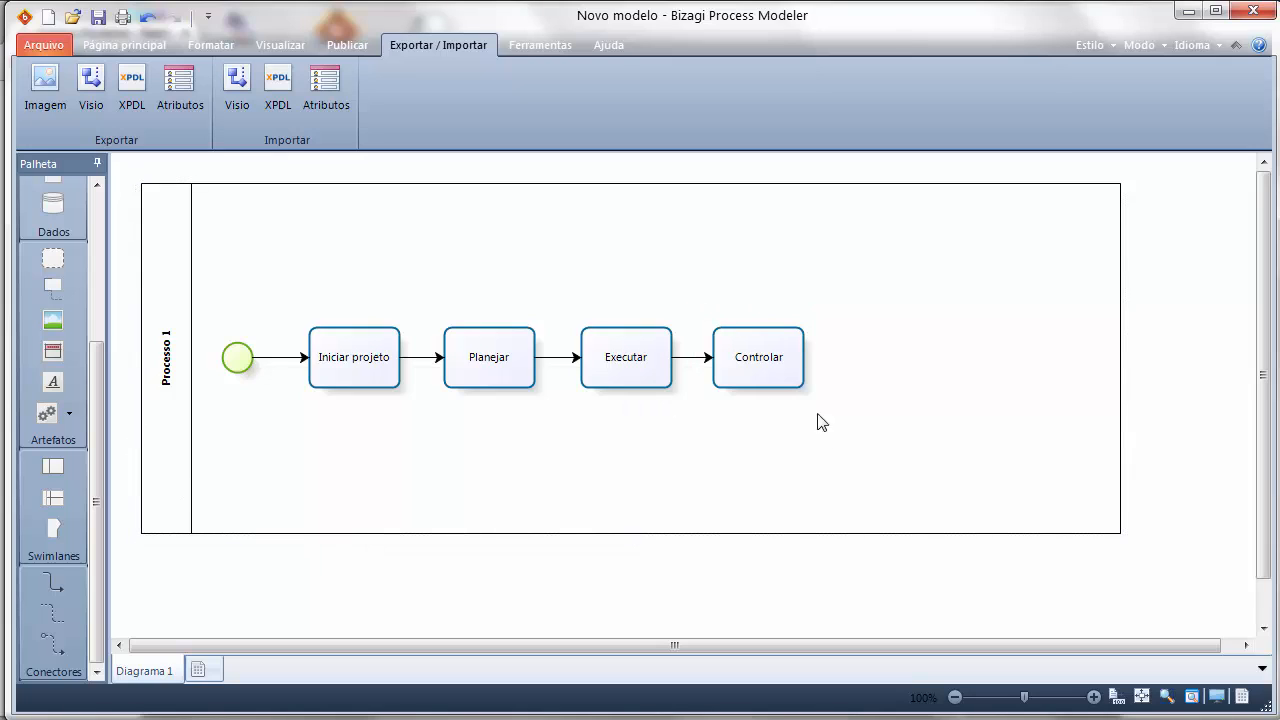
left_click(765, 362)
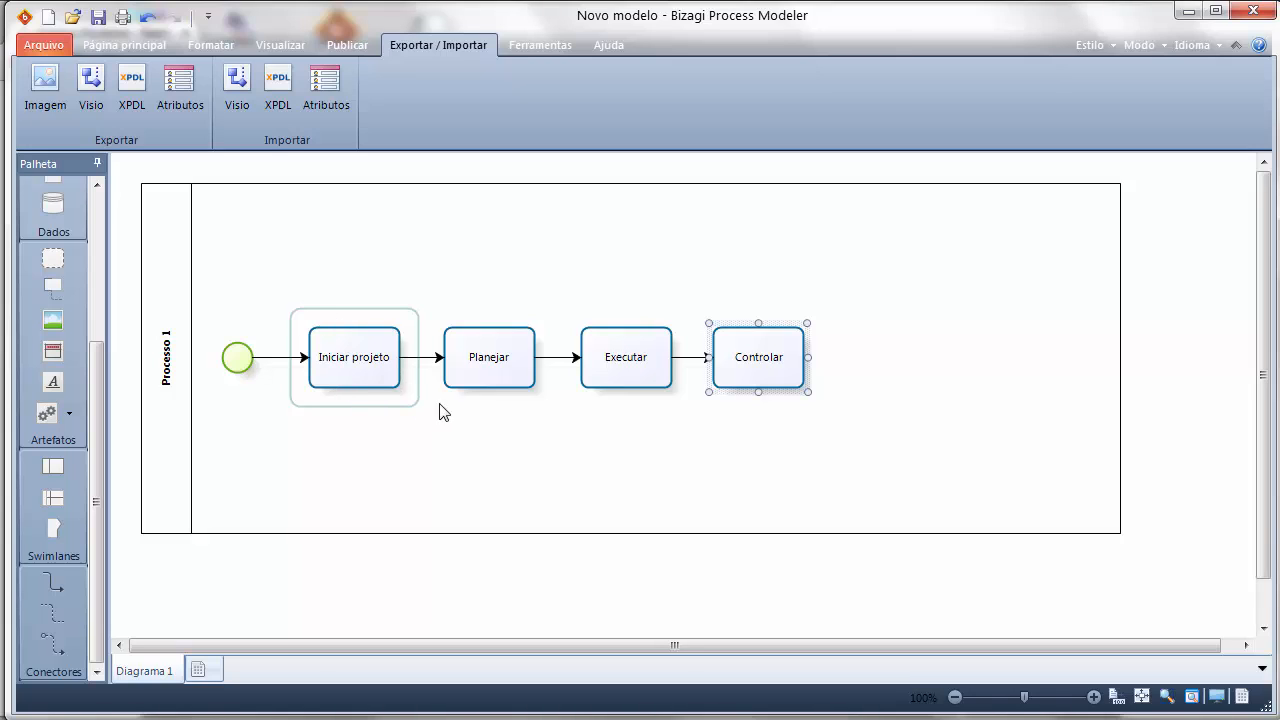
left_click(490, 370)
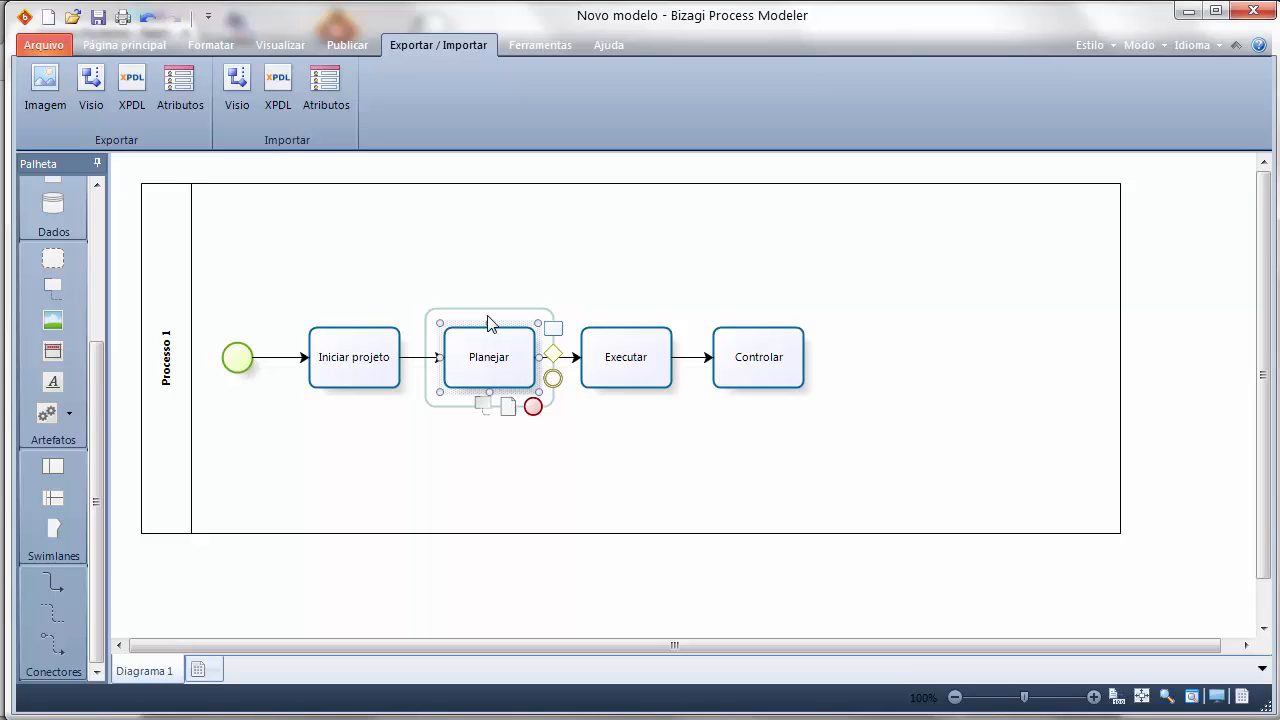
left_click(636, 364)
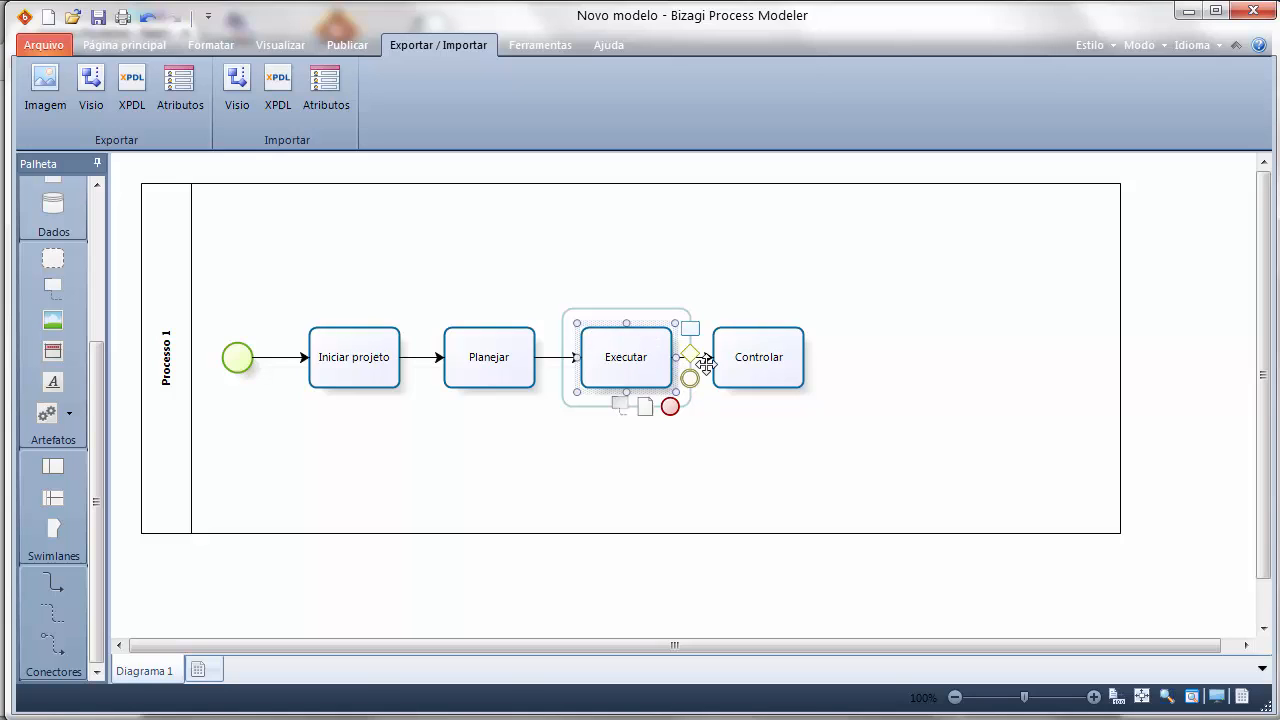
Add a gateway to the right of Controlar, connected from it and labelled "Projeto concluído?"
left_click(730, 355)
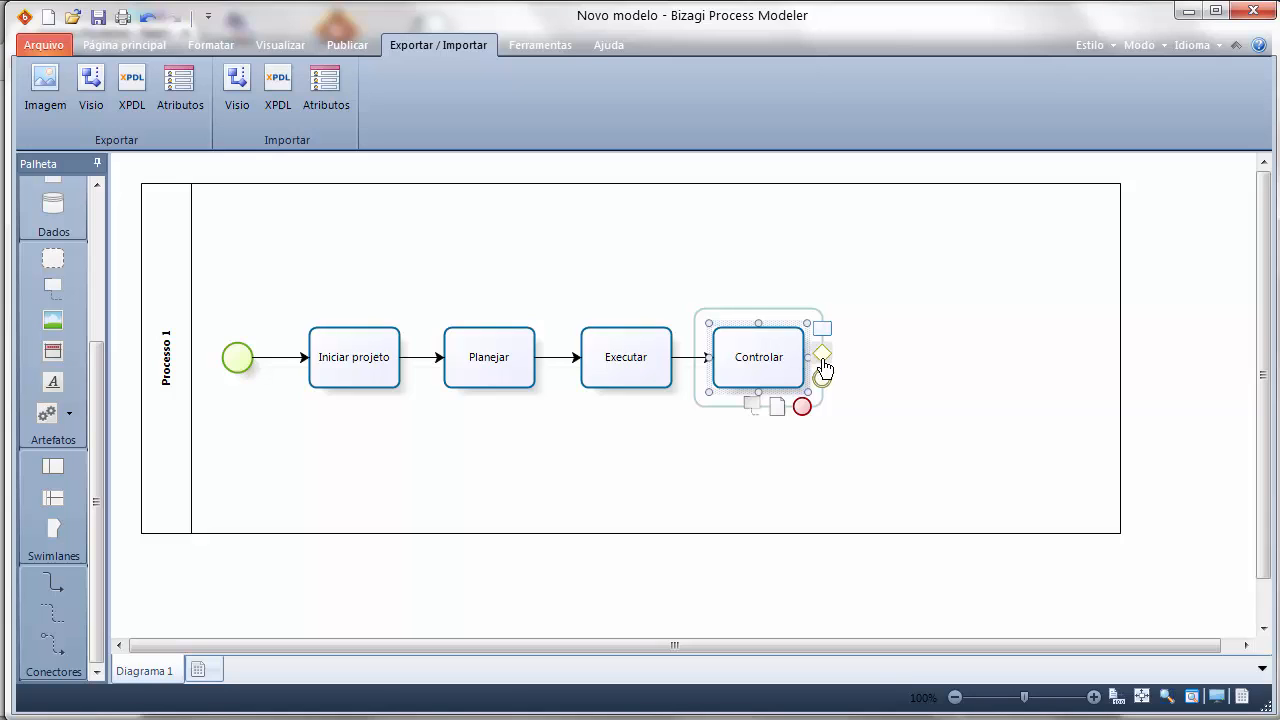
left_click_drag(821, 356, 865, 367)
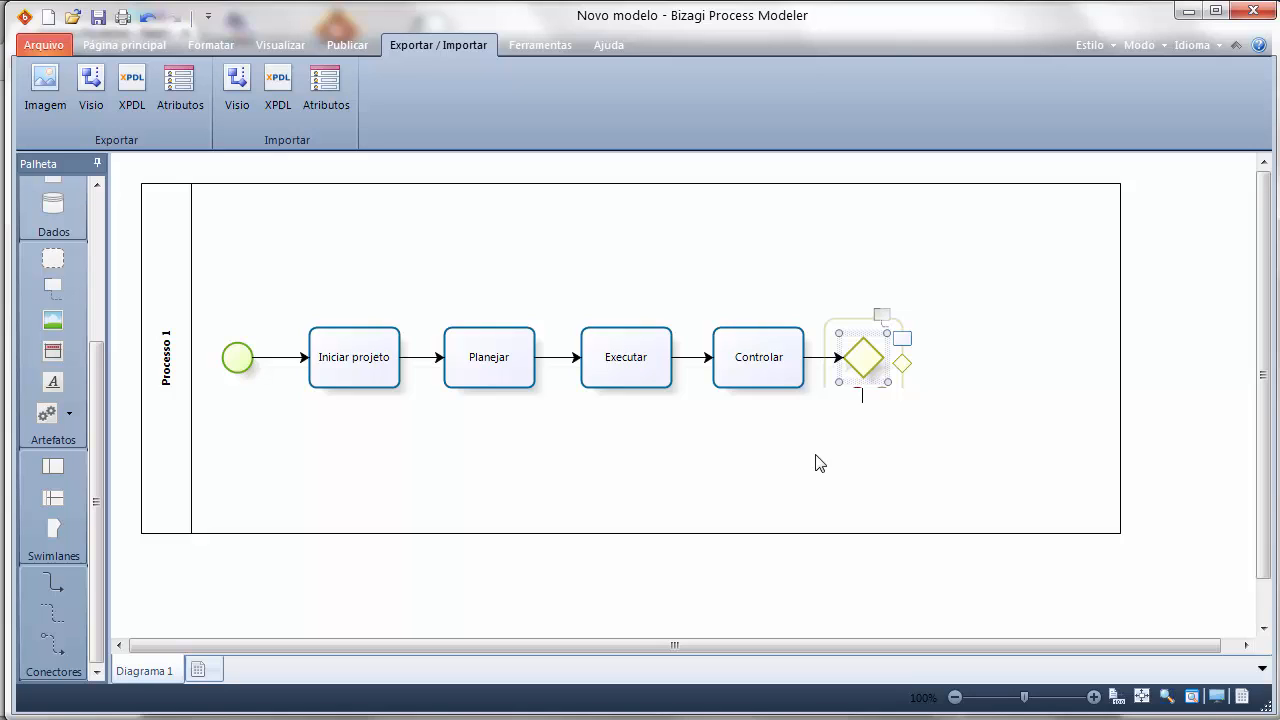
type("Projeto concluído?")
left_click(818, 460)
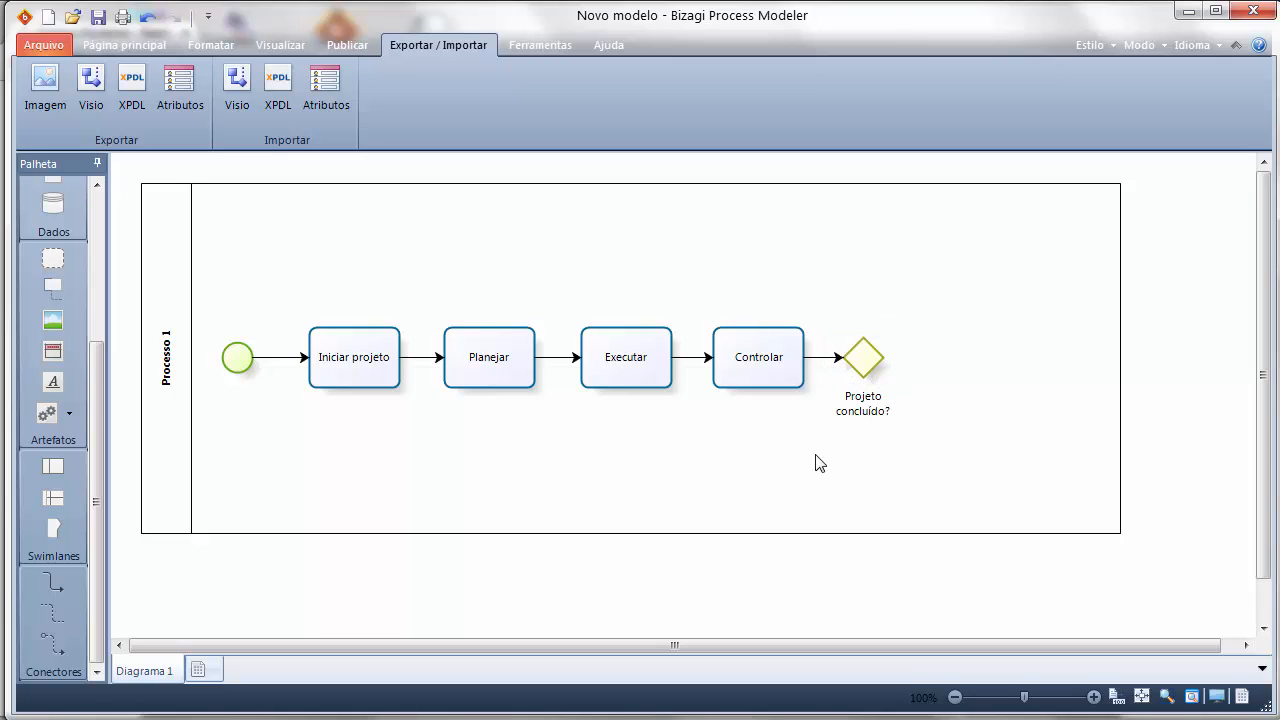
Examine the gateway types available for the diagram
left_click(864, 364)
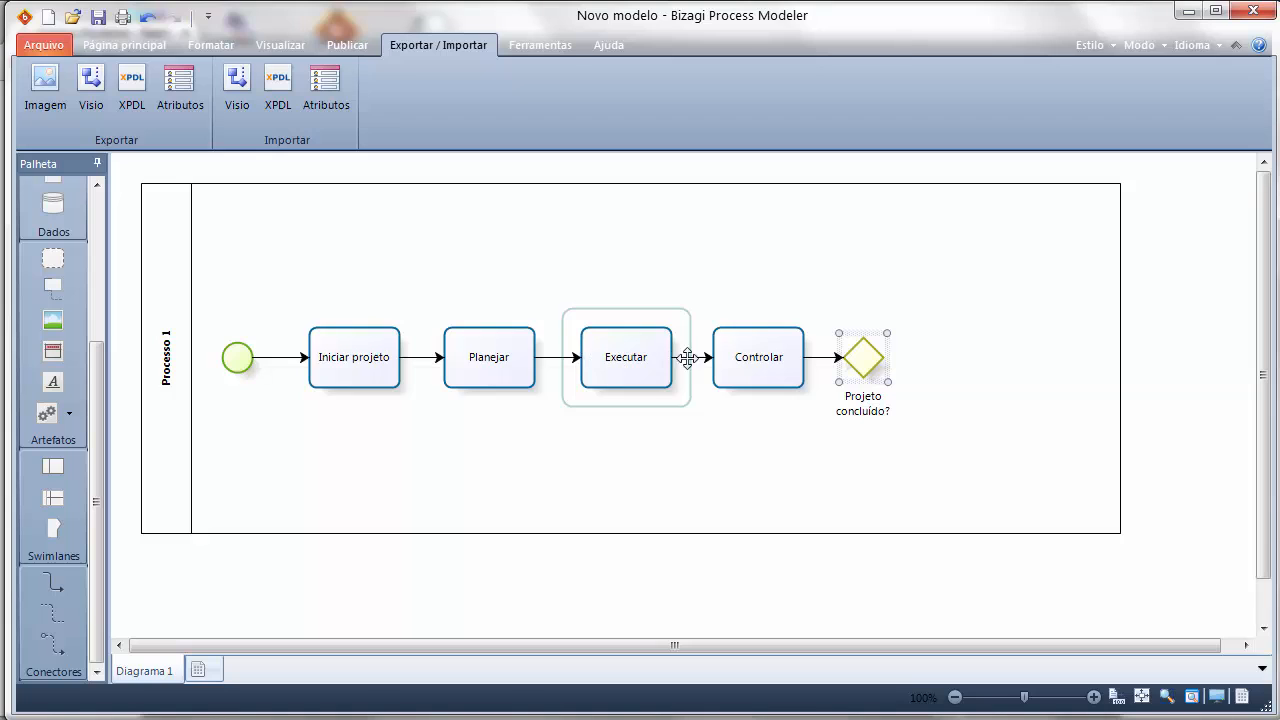
mouse_move(862, 358)
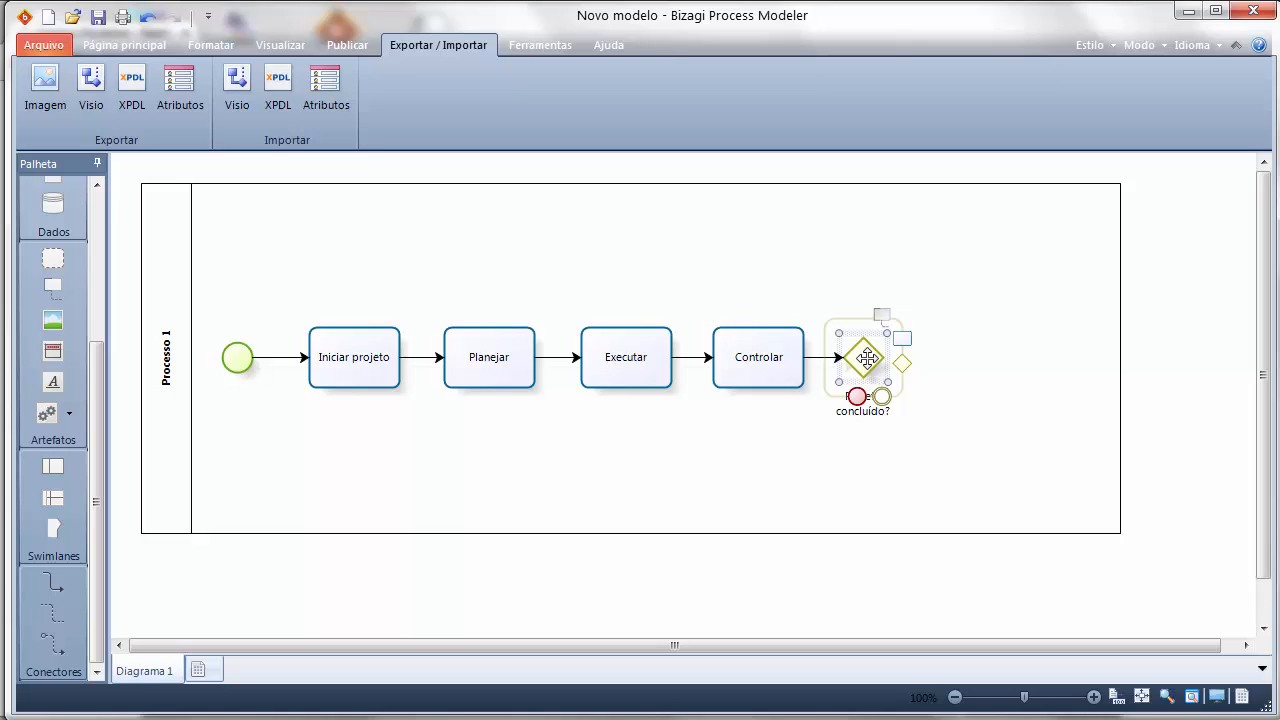
left_click(935, 360)
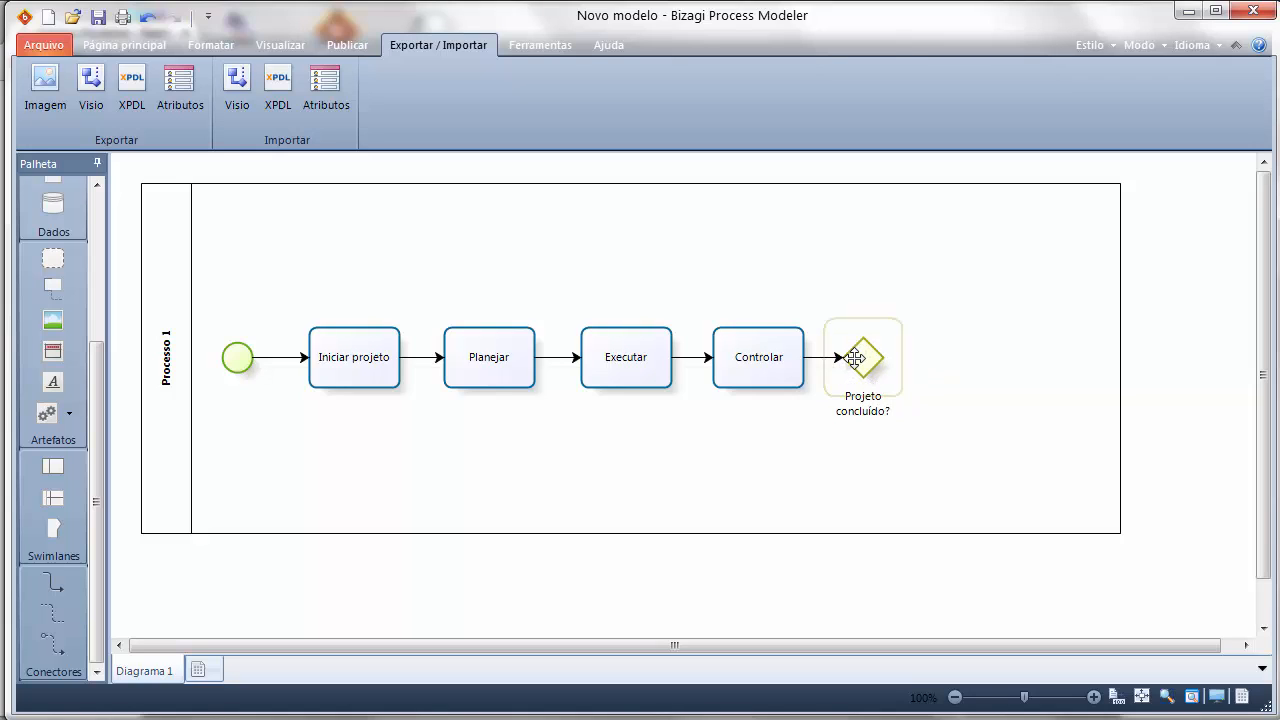
scroll(93, 378, "up", 1)
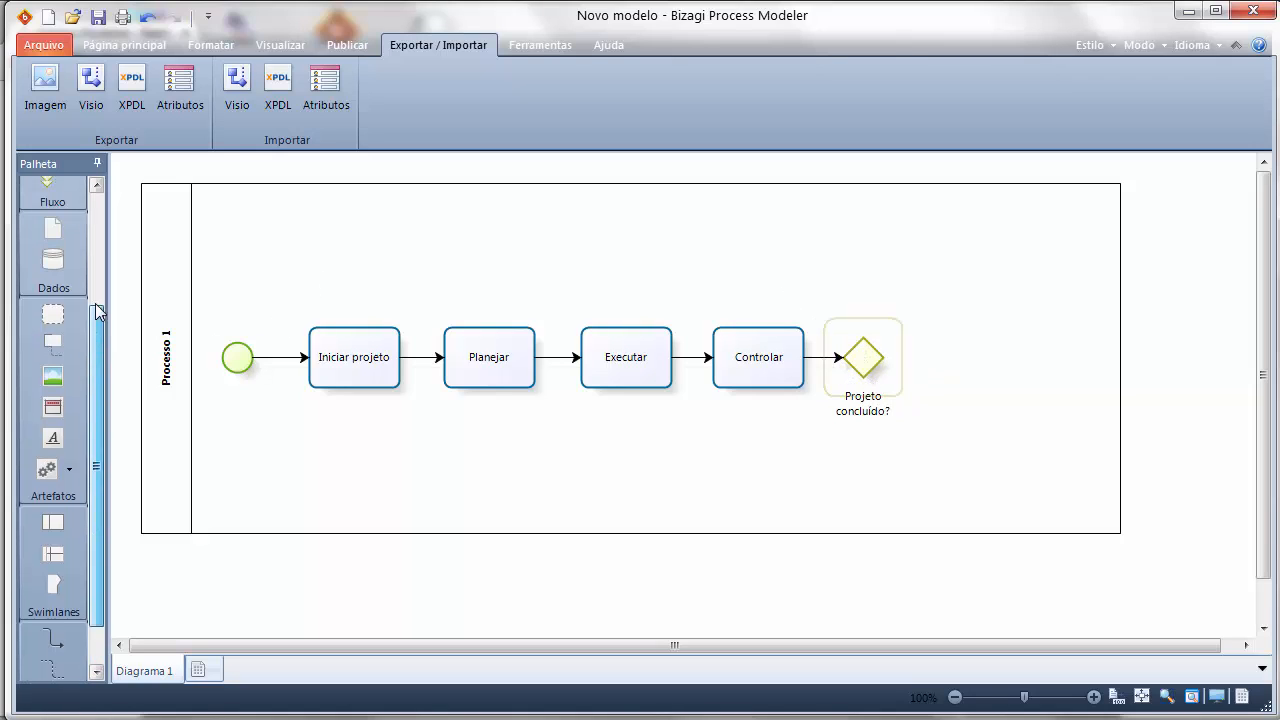
left_click_drag(95, 303, 97, 186)
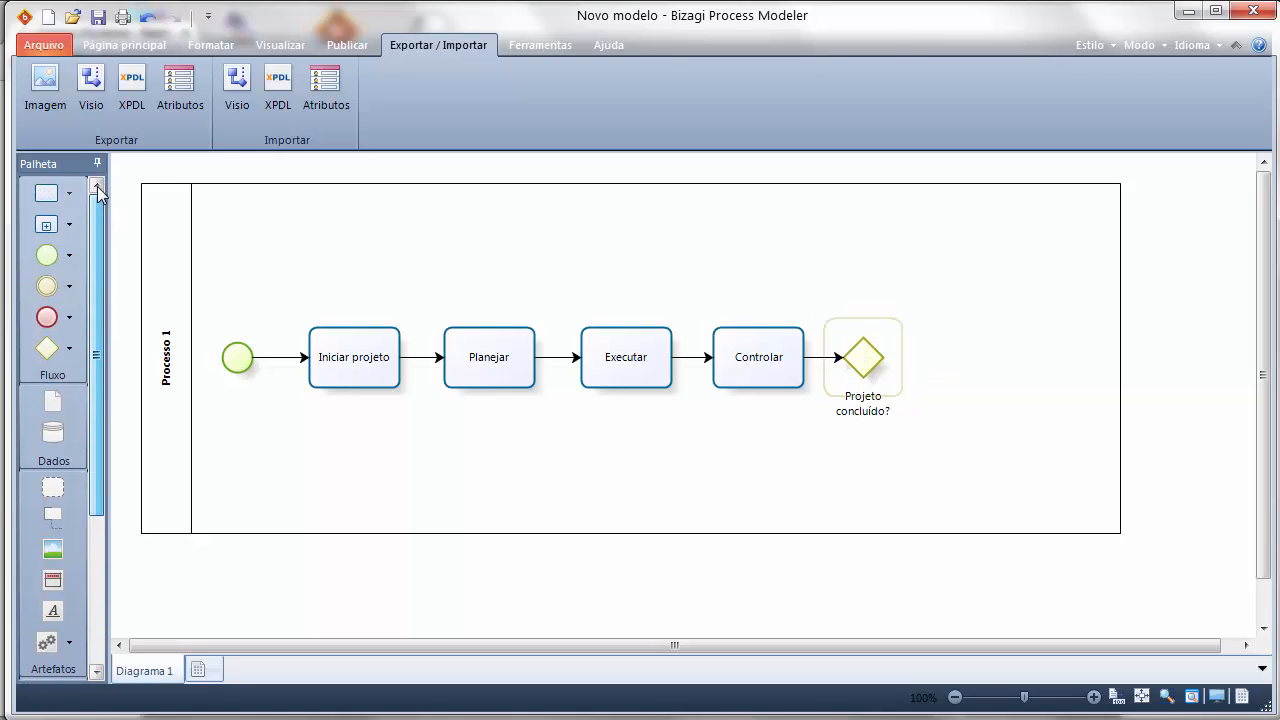
left_click(68, 349)
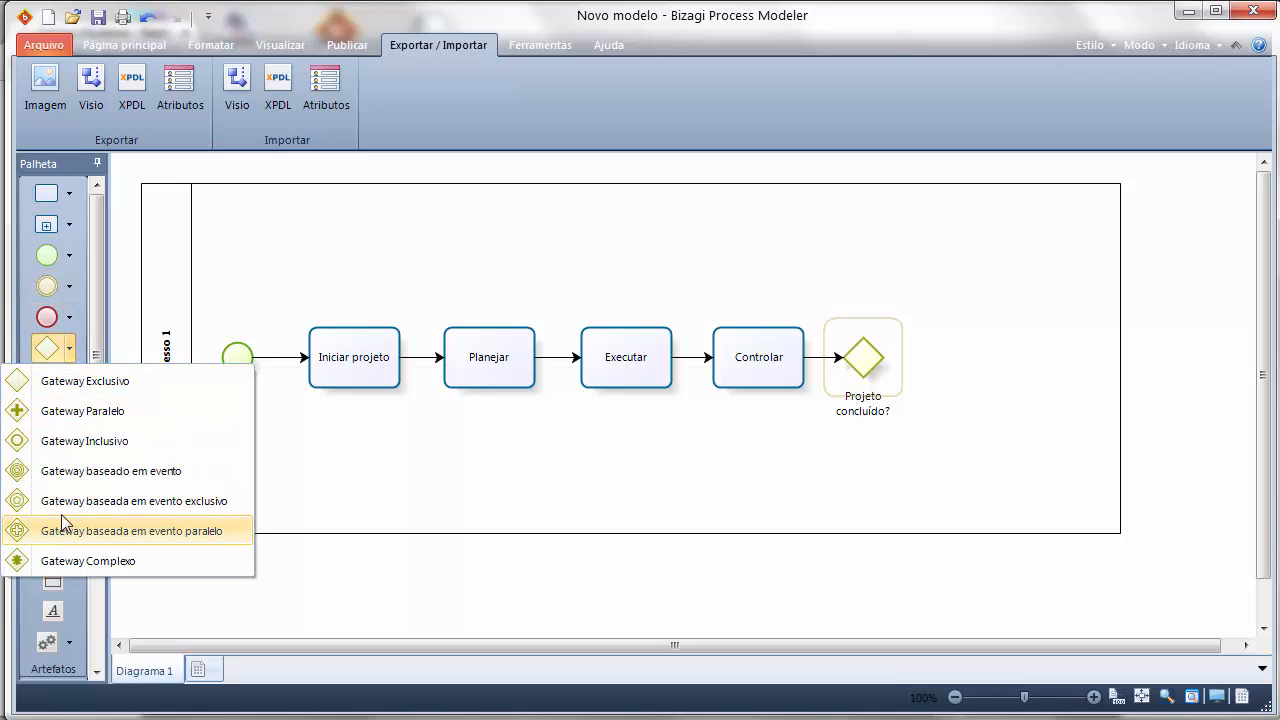
left_click(918, 331)
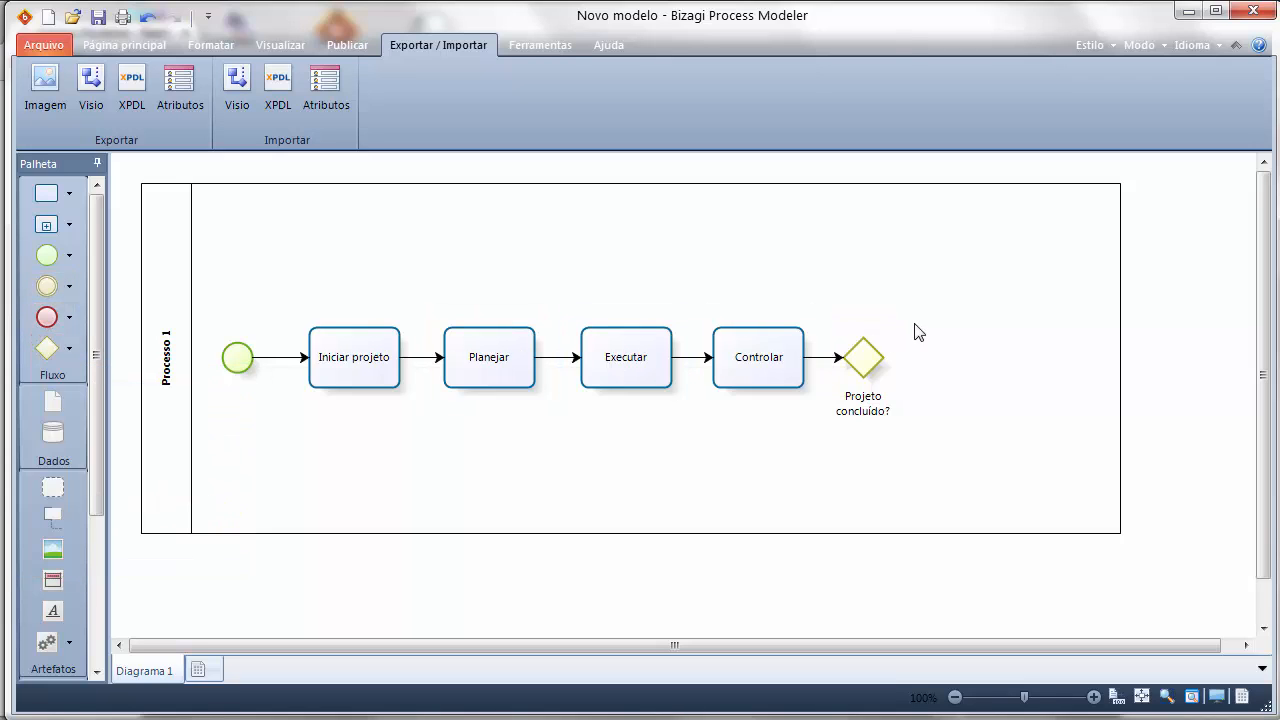
left_click(862, 357)
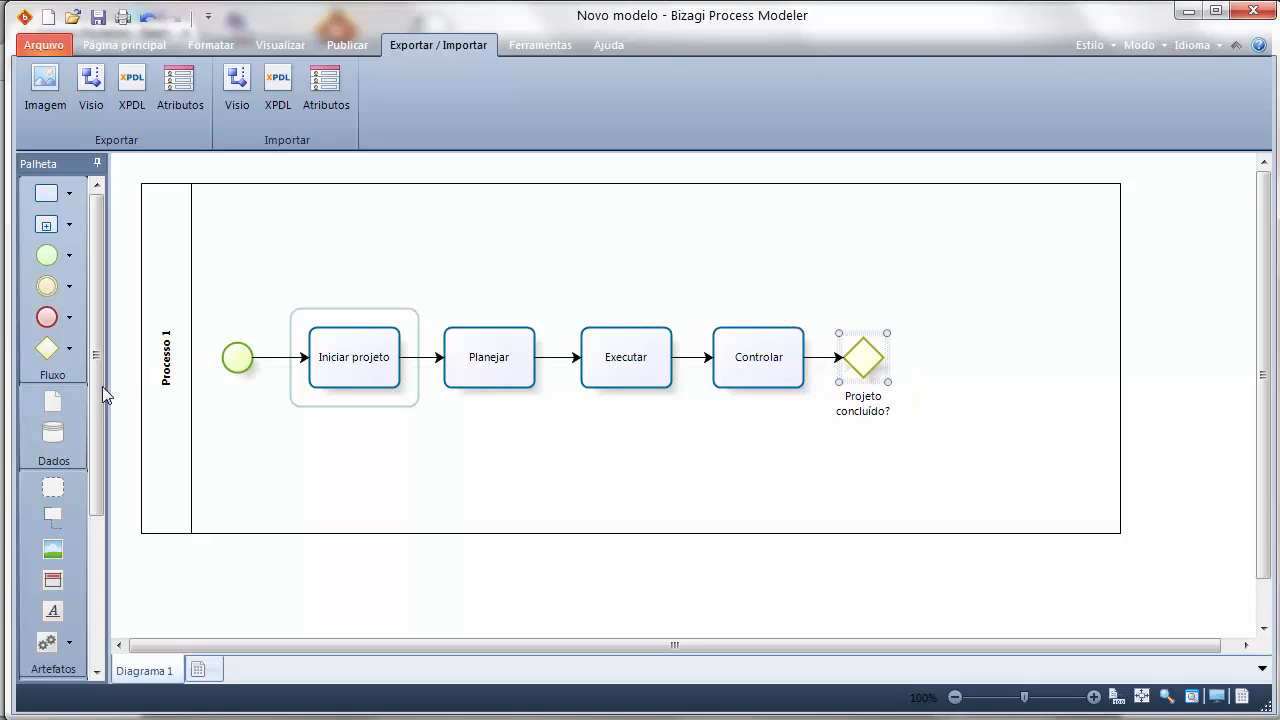
Draw a separate sequence flow connector from the Projeto concluído? gateway back to the Executar task, and delete it
left_click_drag(96, 379, 829, 271)
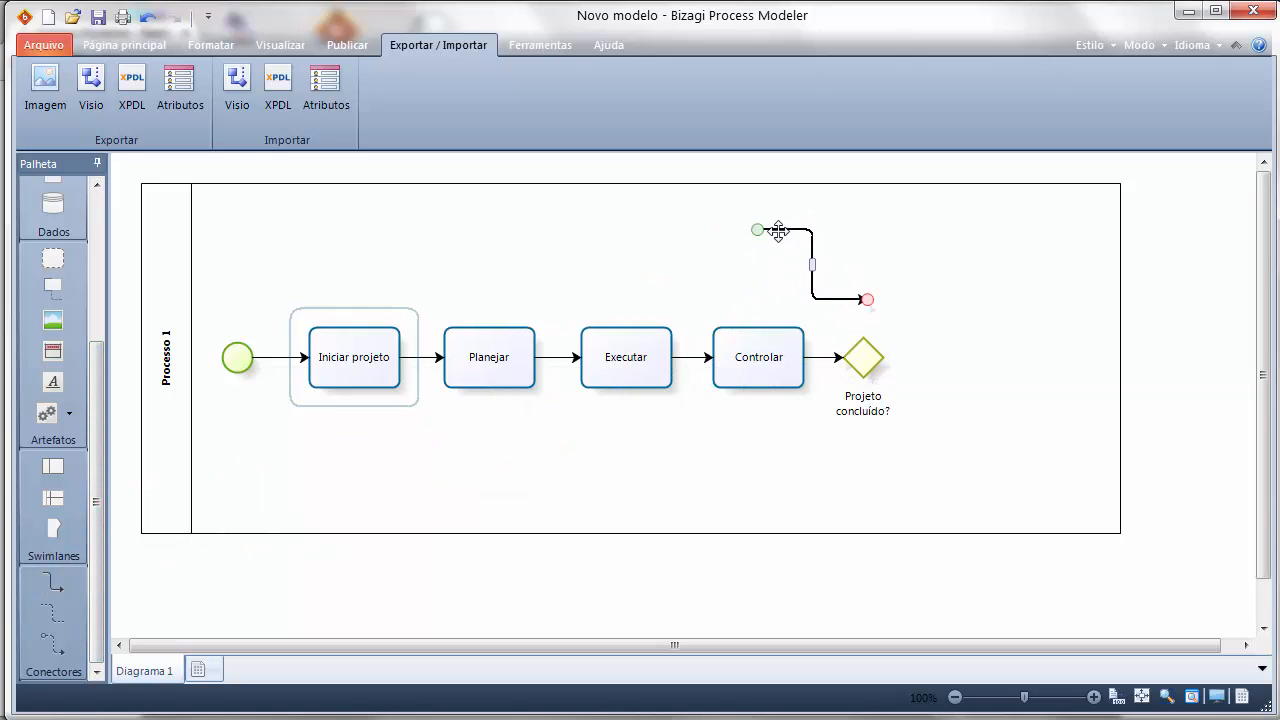
left_click_drag(760, 237, 863, 340)
left_click_drag(752, 302, 628, 322)
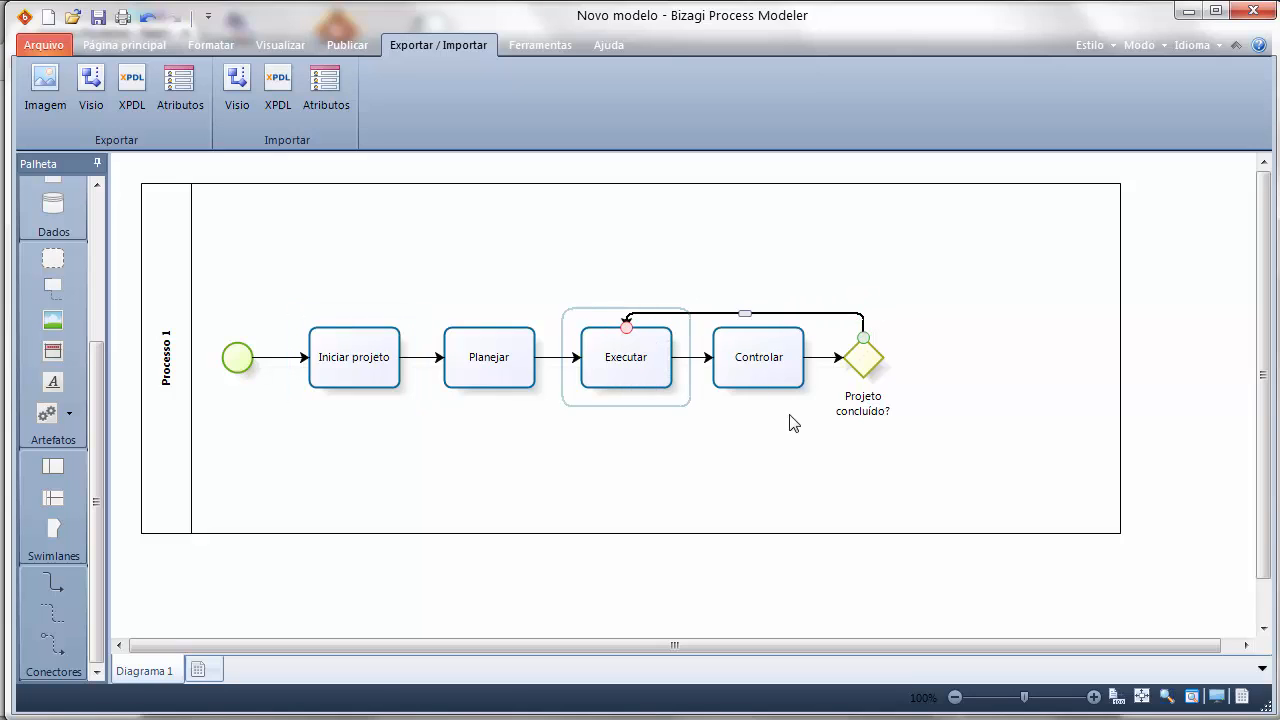
left_click(822, 312)
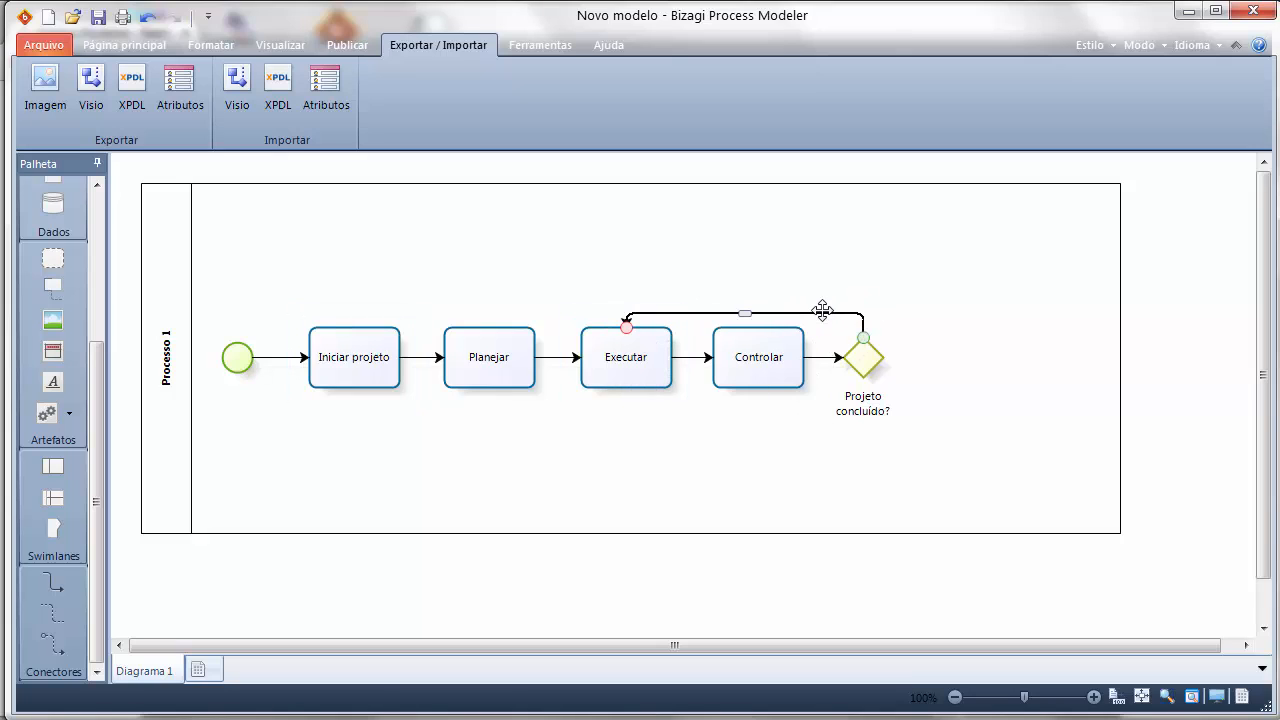
key("Delete")
Connect the Projeto concluído? gateway directly back to Executar and raise the connector's horizontal segment higher above the Controlar task
left_click(862, 352)
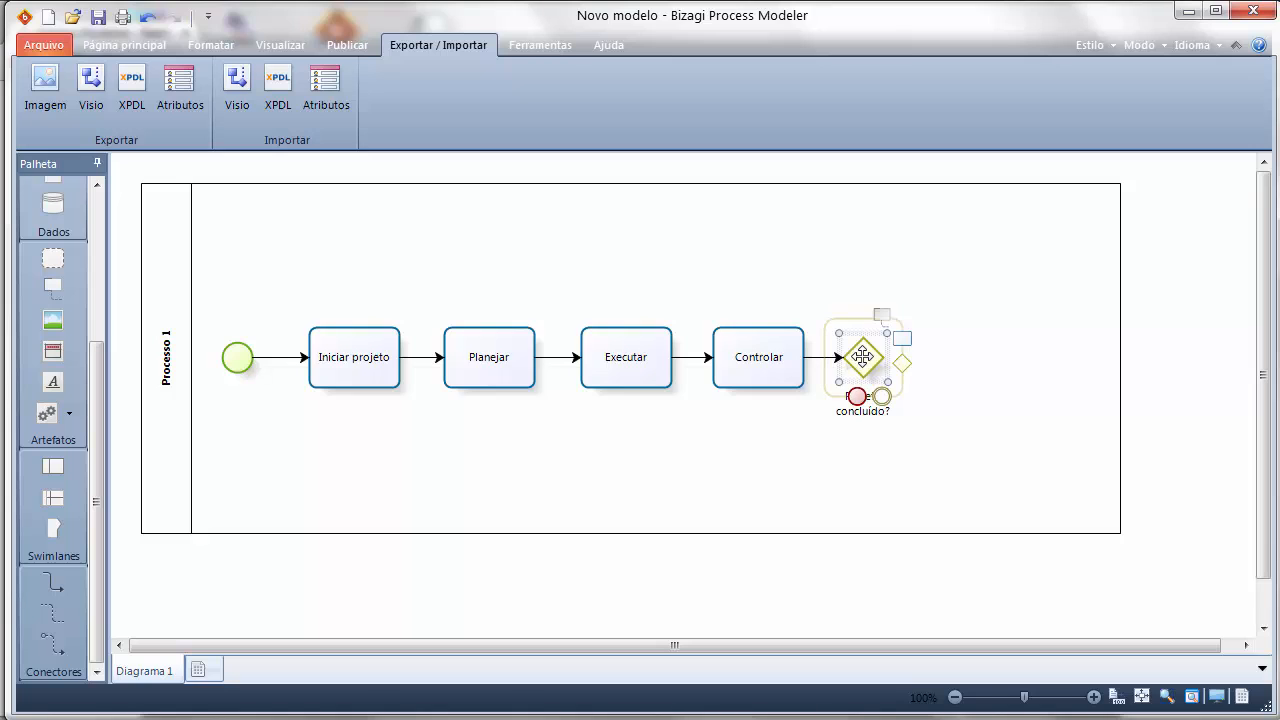
left_click_drag(908, 349, 626, 359)
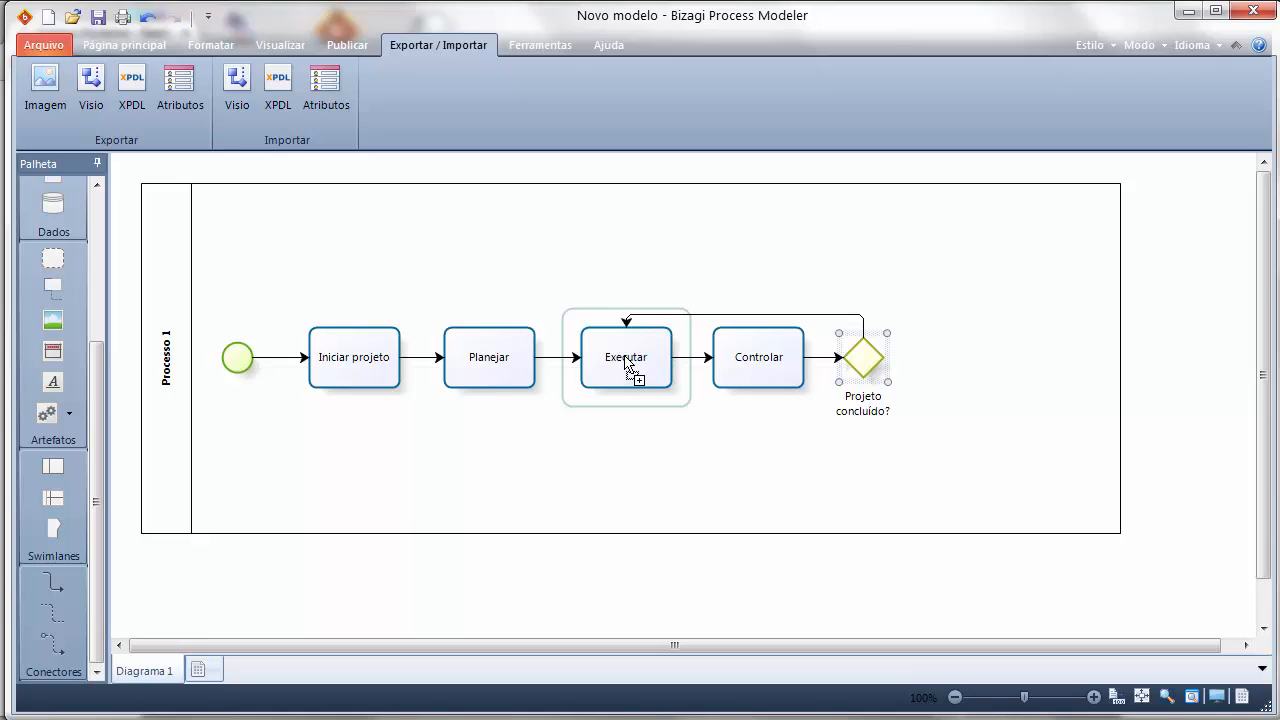
left_click(806, 316)
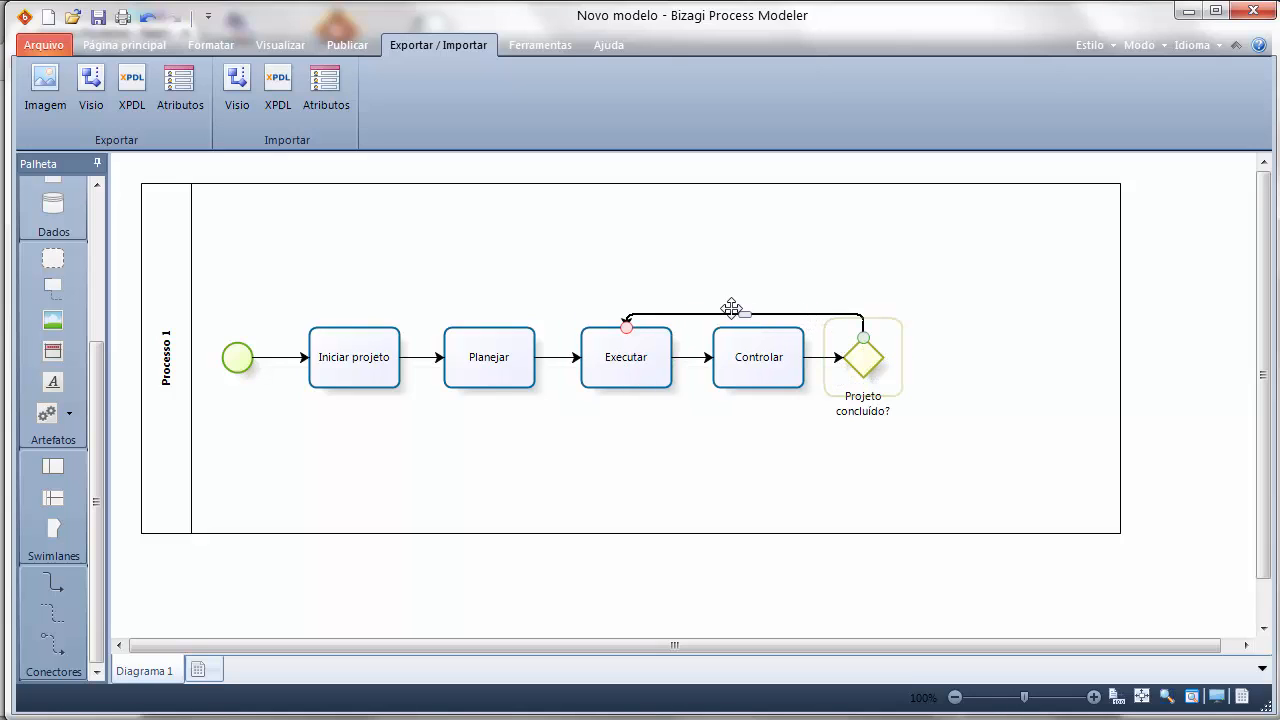
left_click_drag(746, 310, 746, 263)
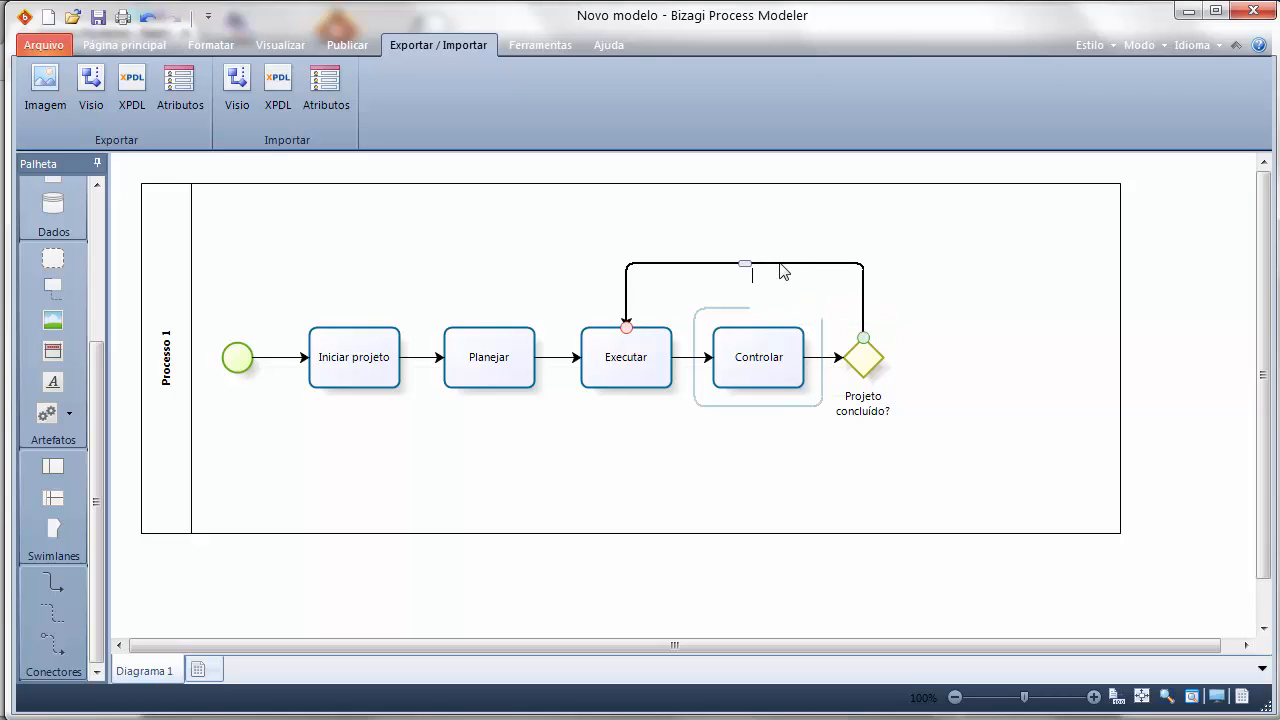
Label the return flow from the gateway to Executar "O projeto não acabou"
type("O projeto não acabou")
key("Return")
left_click(938, 338)
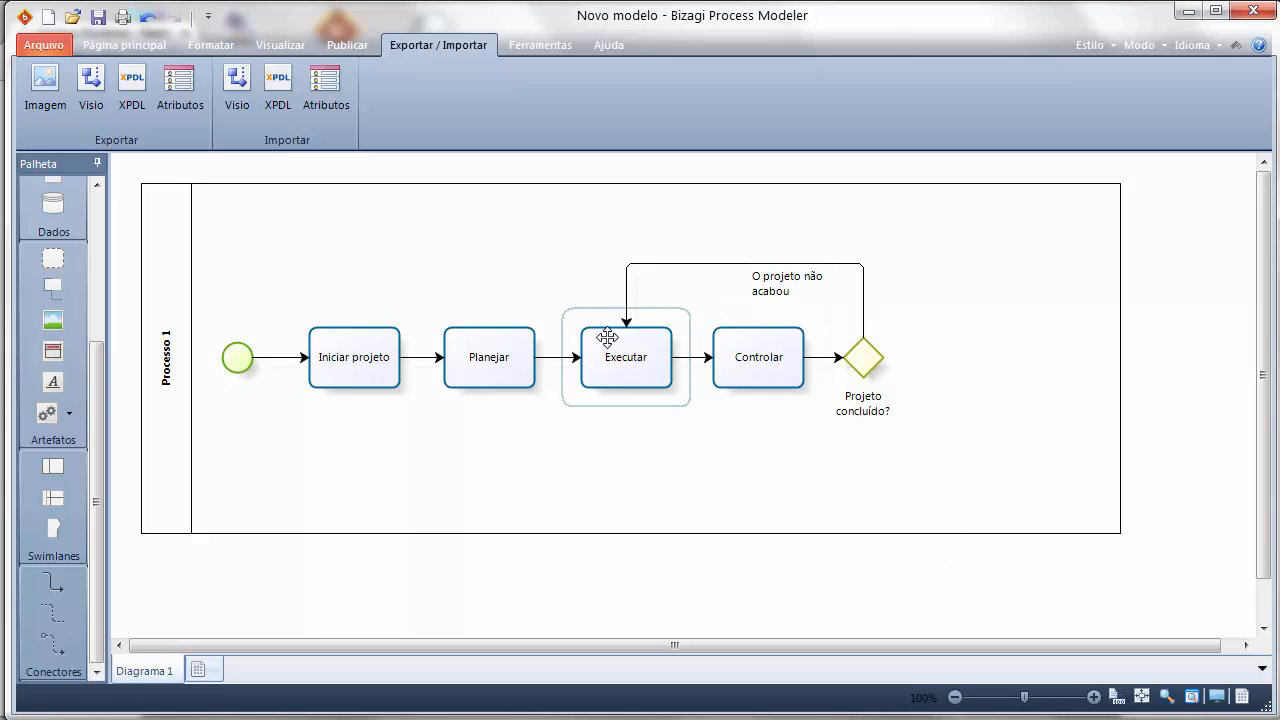
Add a task named "Finalizar o projeto" after the Projeto concluído? gateway, connected to it by a sequence flow
left_click(862, 358)
left_click_drag(902, 350, 990, 386)
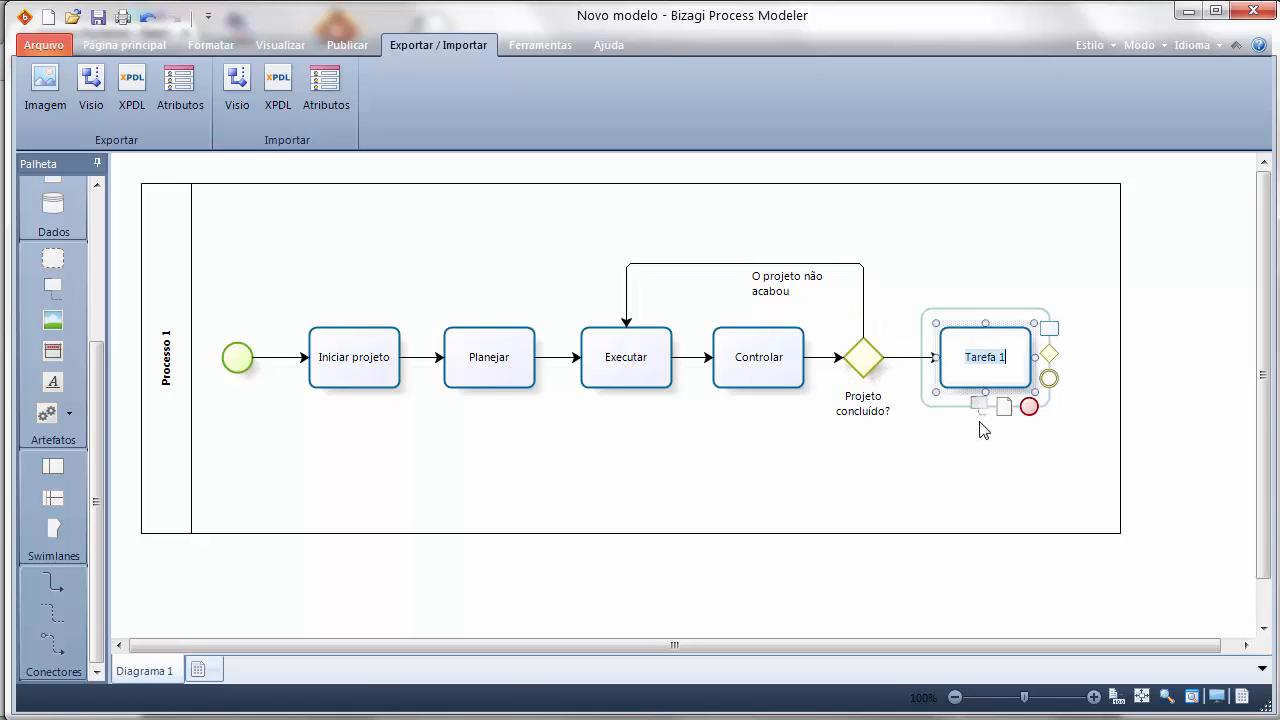
type("Finalizar o projeto")
Add a connected end event below Finalizar o projeto and label the gateway's flow to that task "Projeto acabou"
left_click_drag(1029, 407, 988, 462)
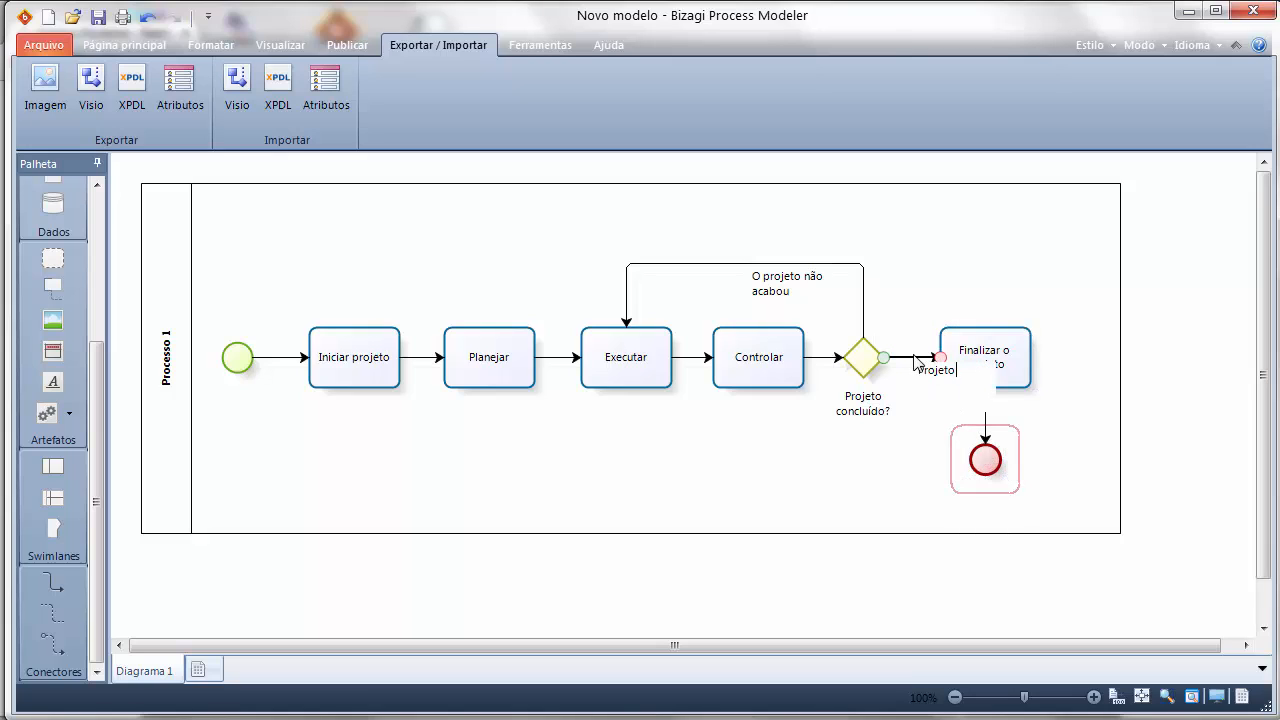
left_click(928, 443)
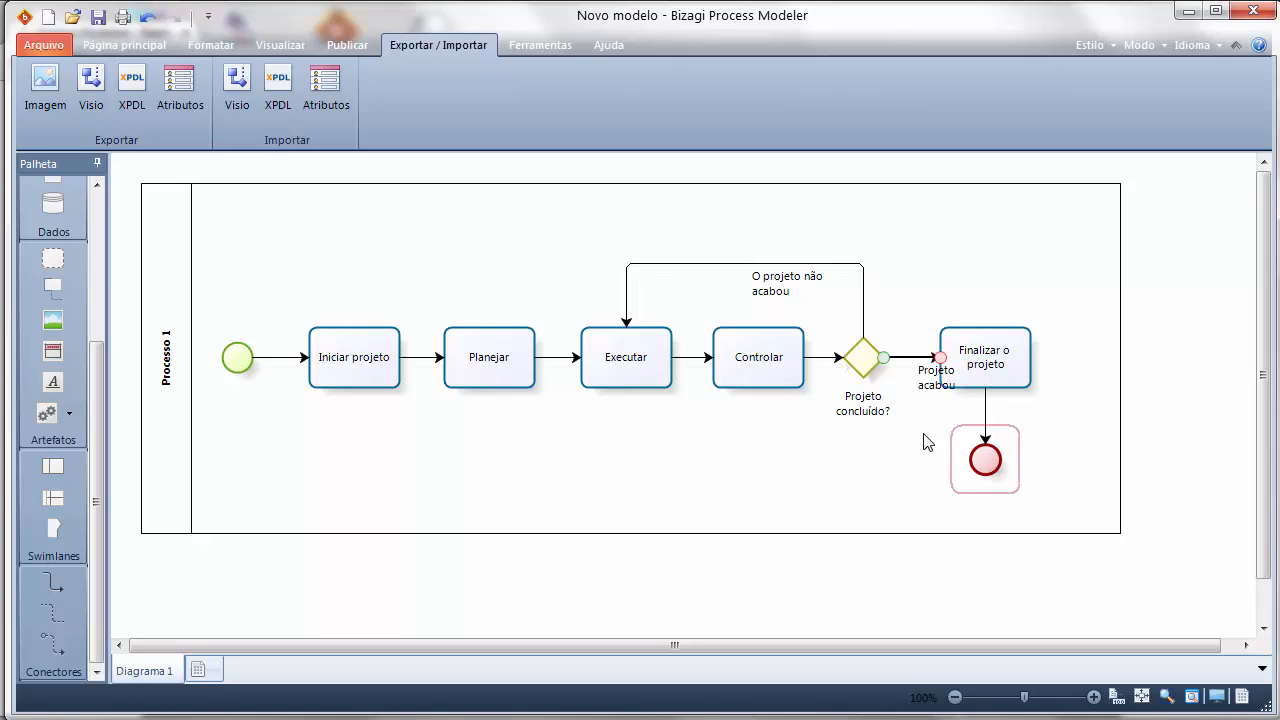
Move Finalizar o projeto and its end event together farther from the gateway, keeping the connecting flow straight
left_click(986, 357)
left_click(982, 470, "ctrl")
left_click_drag(987, 371, 1024, 372)
key("Up")
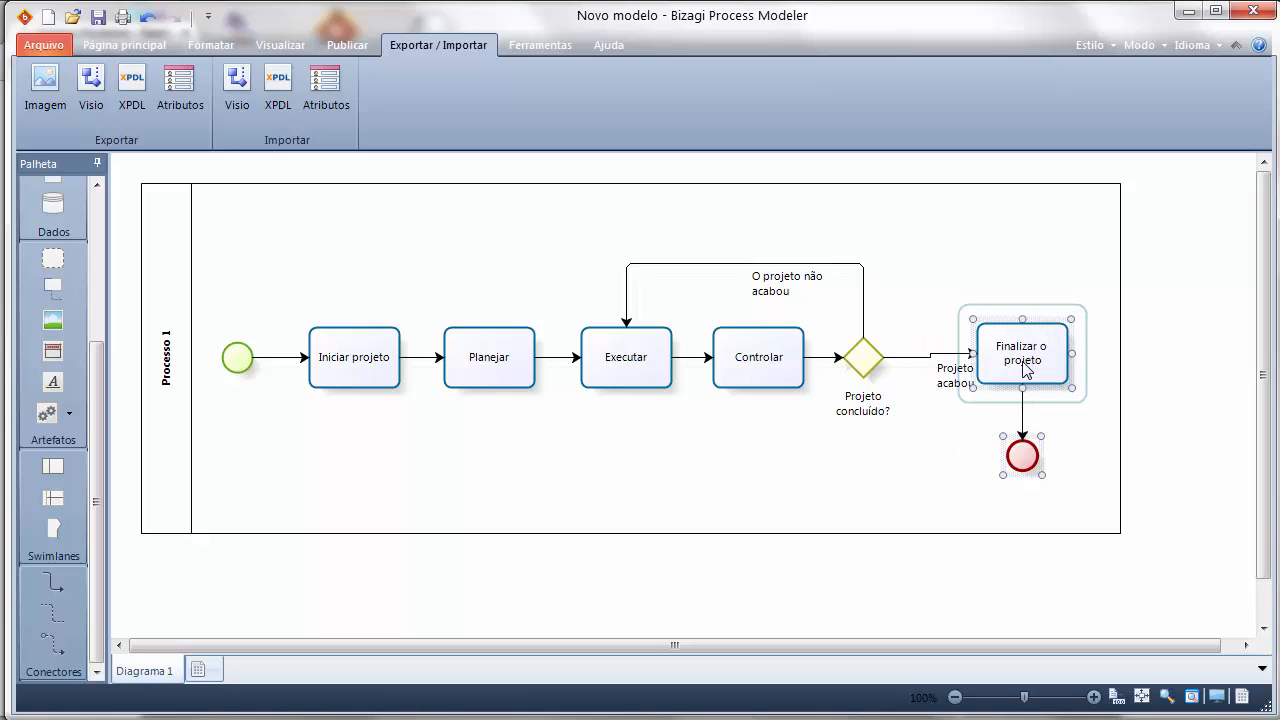
key("Down")
key("ctrl+Up")
key("ctrl+Up")
key("ctrl+Down")
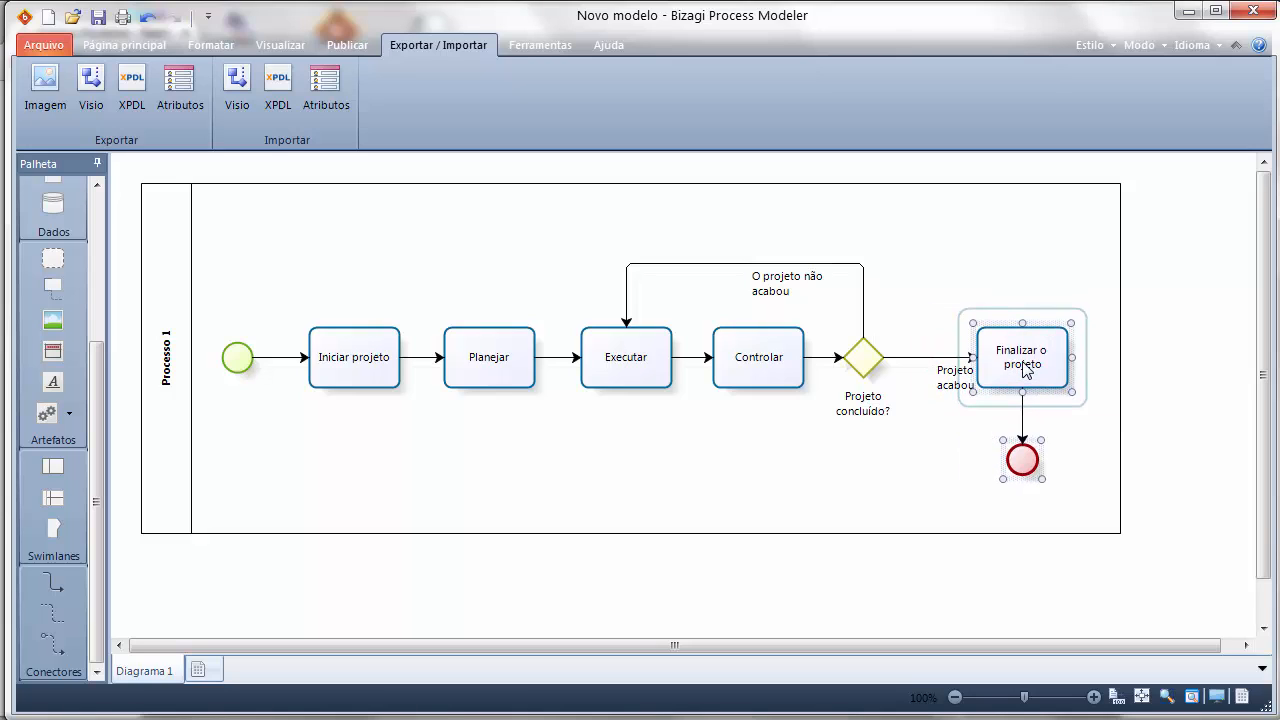
left_click(975, 291)
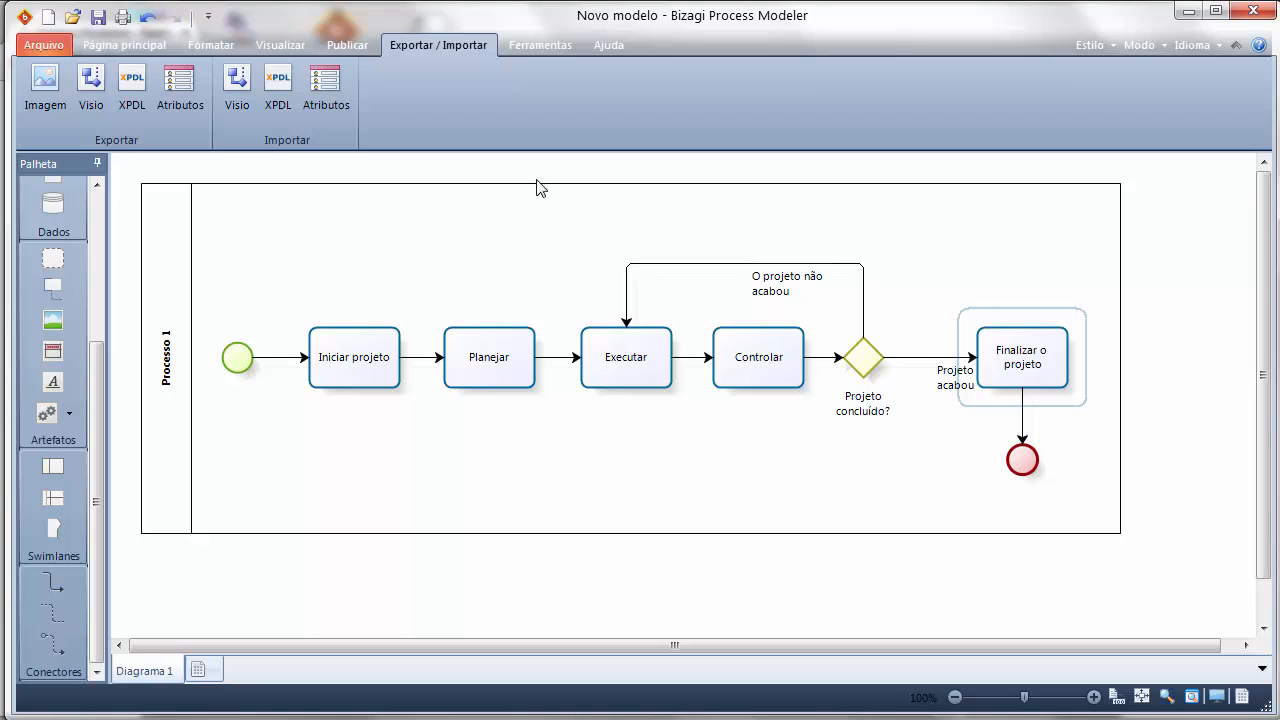
Review the process flow from the start event through the tasks, the Projeto concluído? gateway and its two branches to the end event
left_click(858, 362)
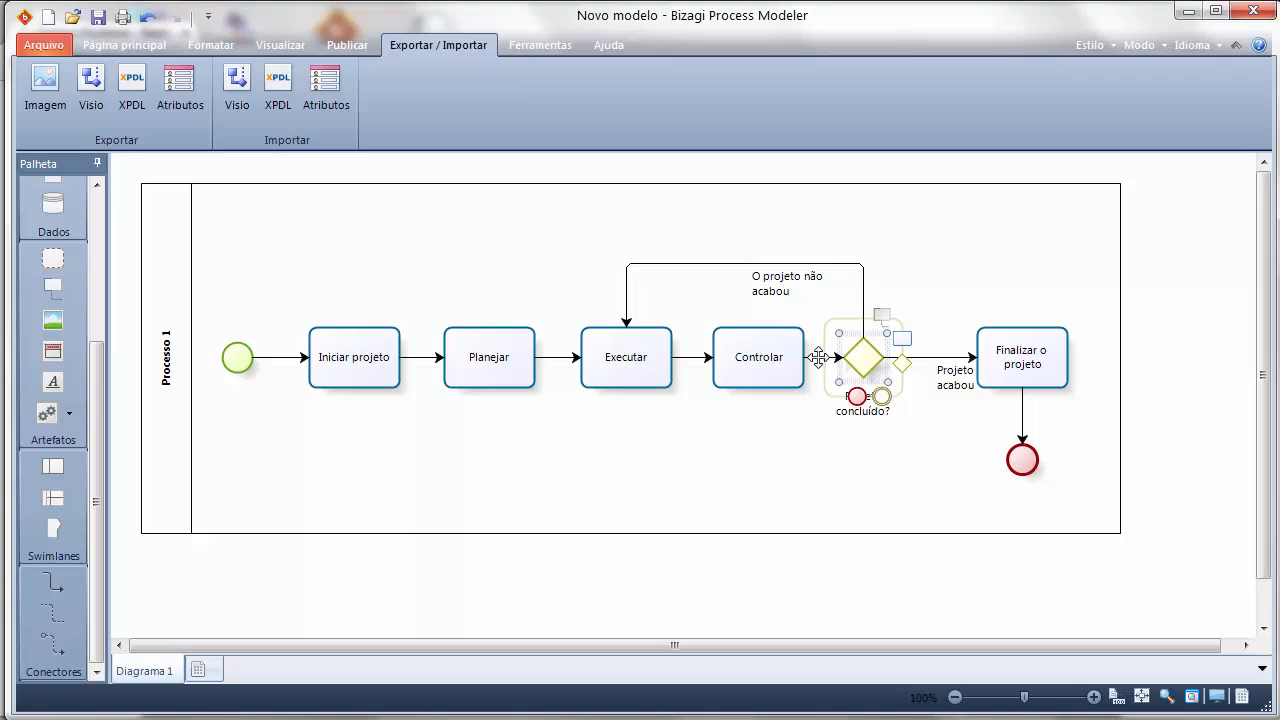
left_click(836, 358)
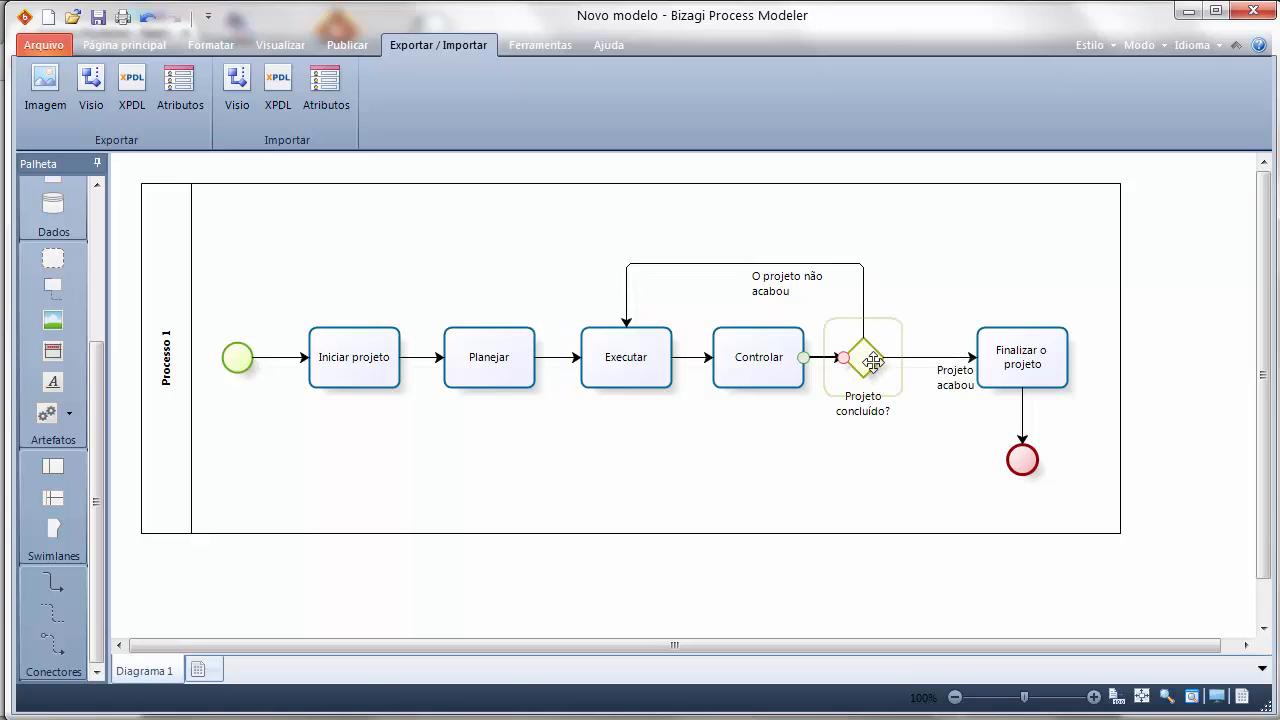
left_click(901, 475)
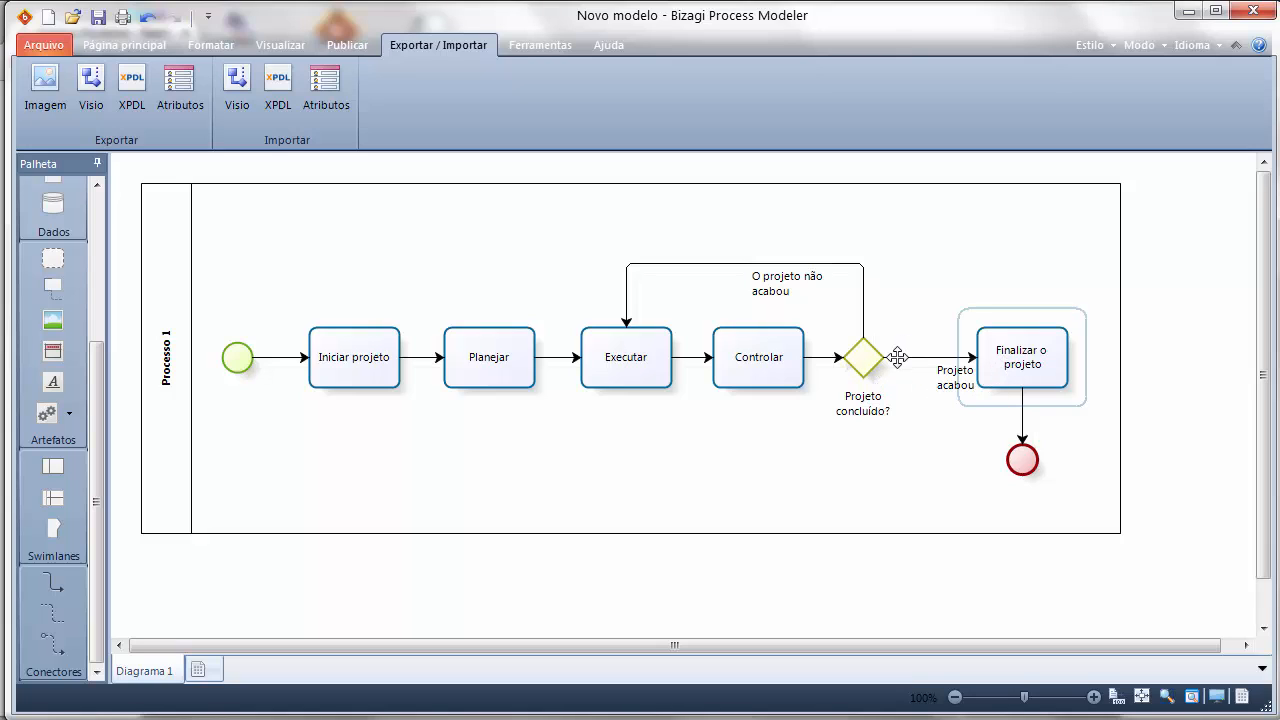
left_click(1004, 358)
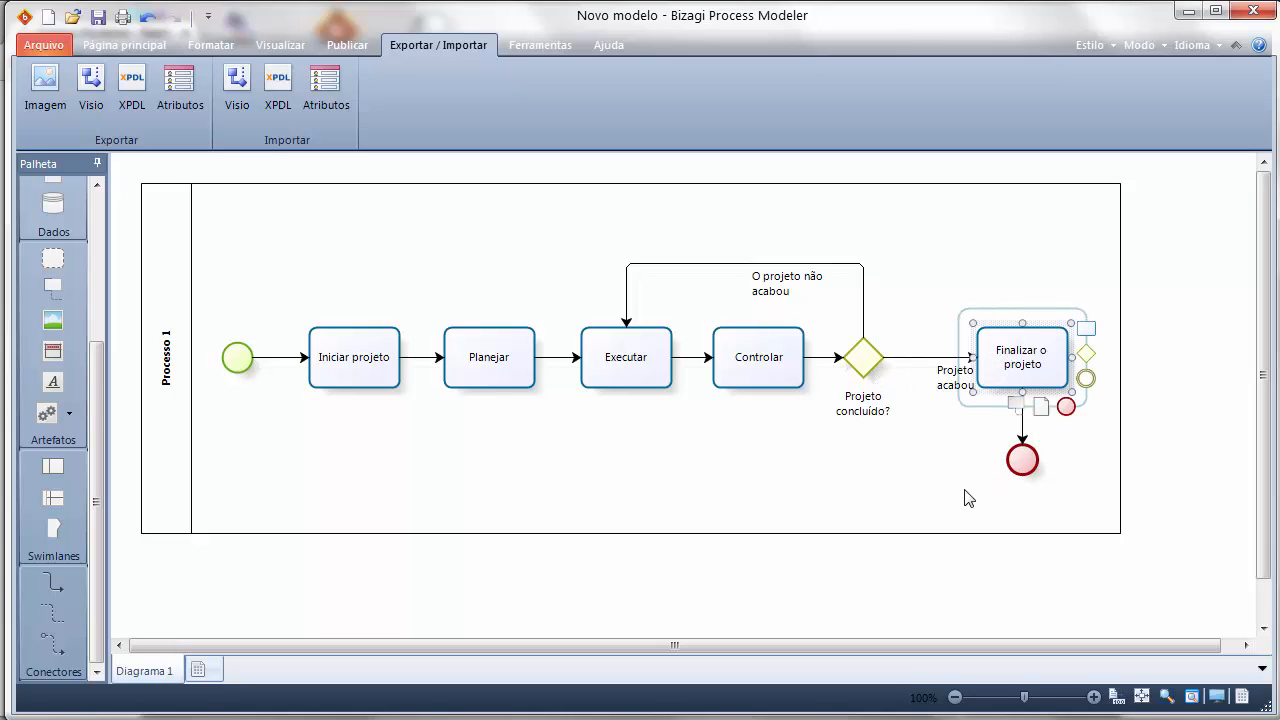
left_click(1012, 452)
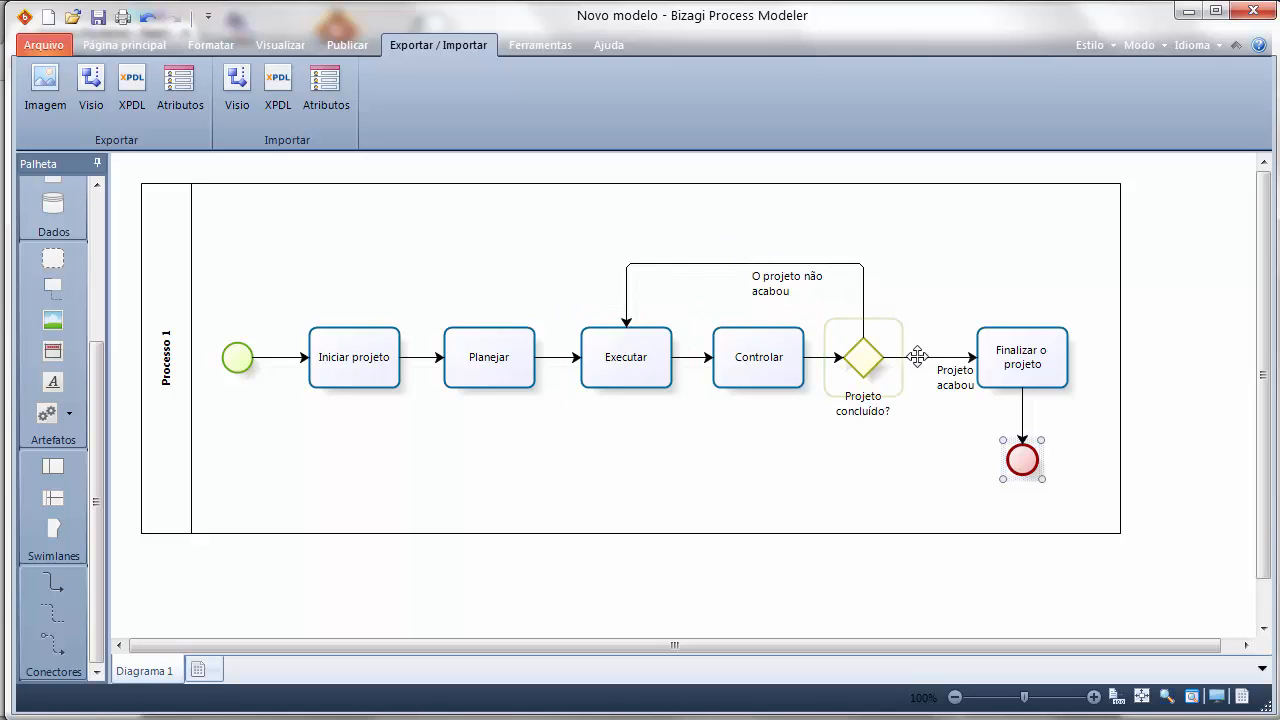
left_click(830, 516)
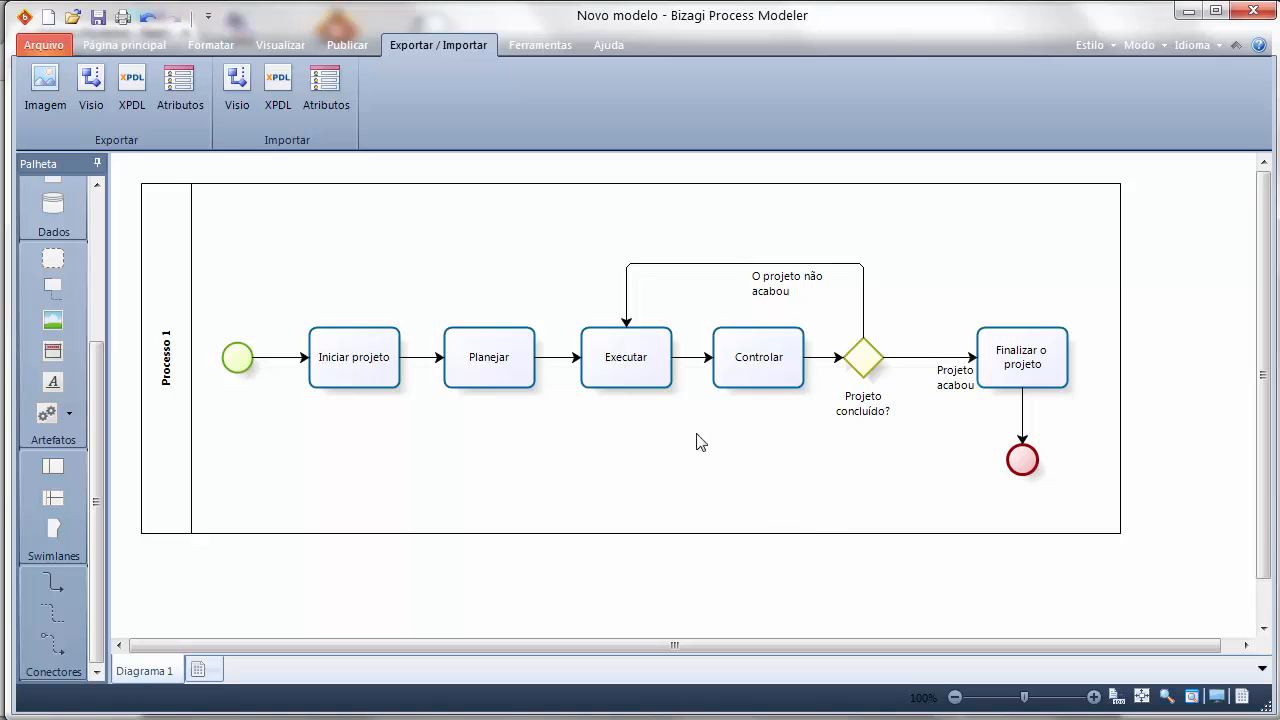
mouse_move(754, 368)
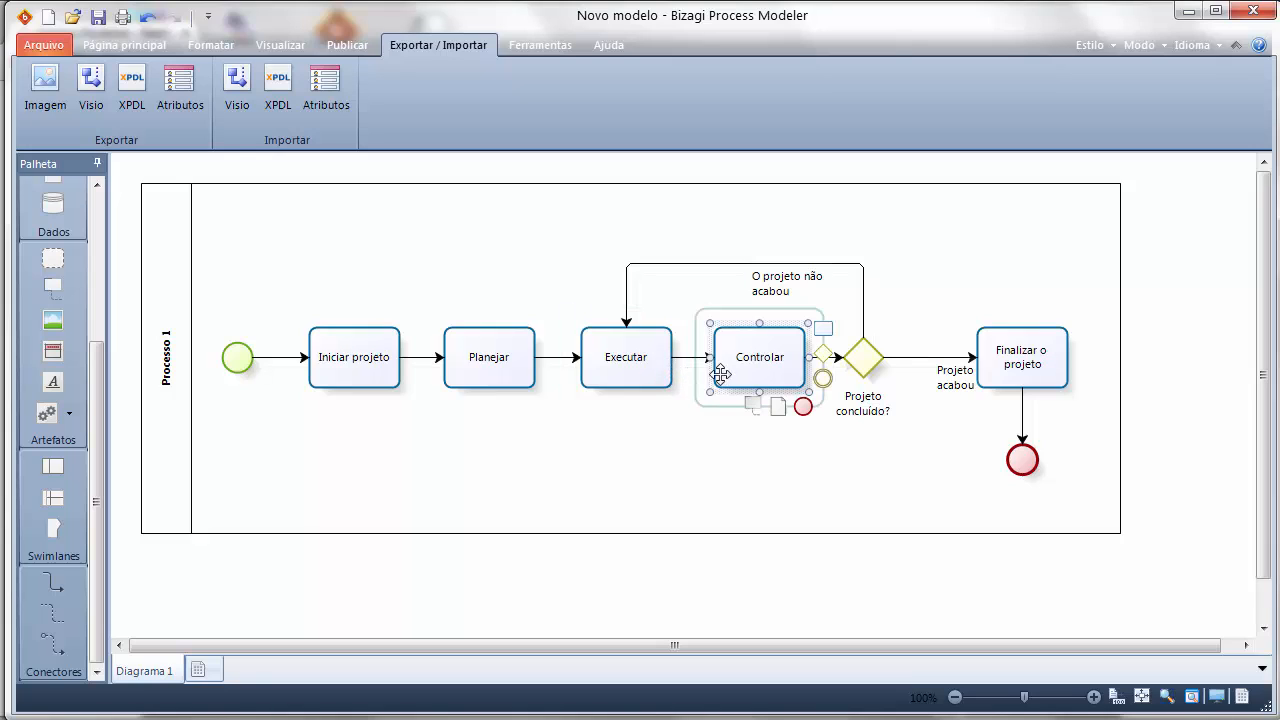
left_click(631, 355)
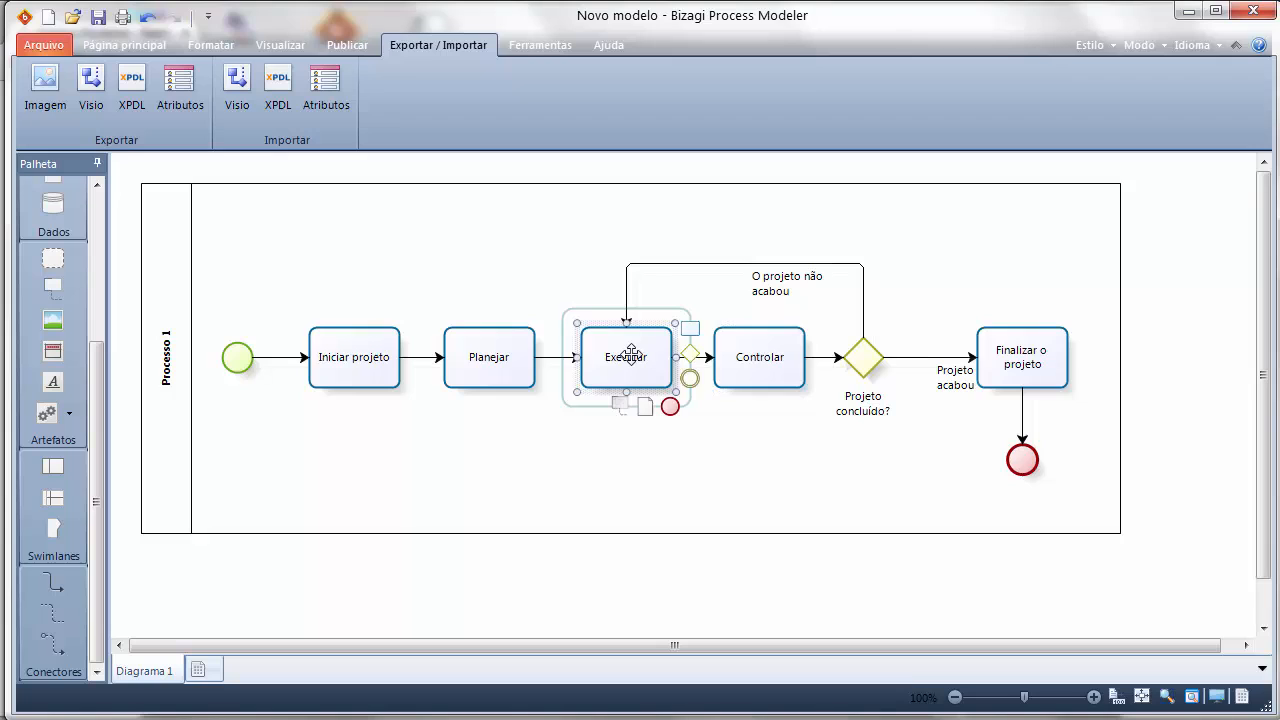
left_click(751, 362)
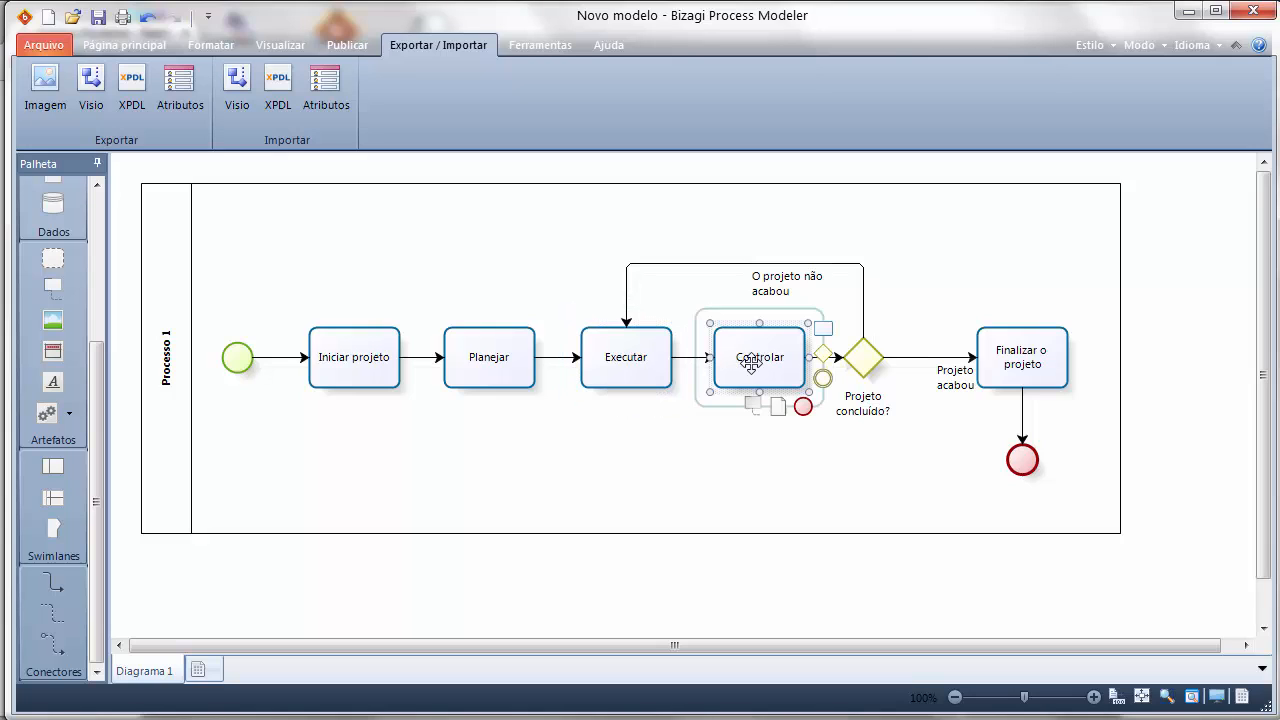
left_click(769, 462)
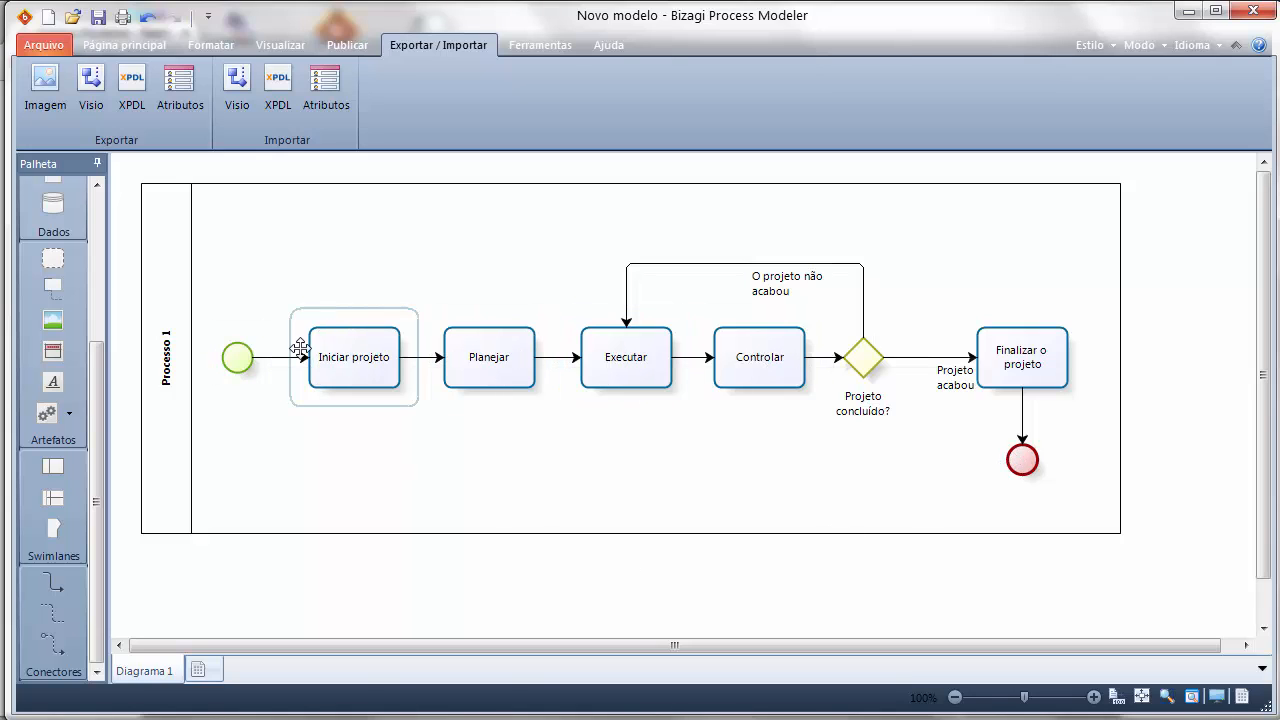
left_click(271, 357)
left_click(420, 357)
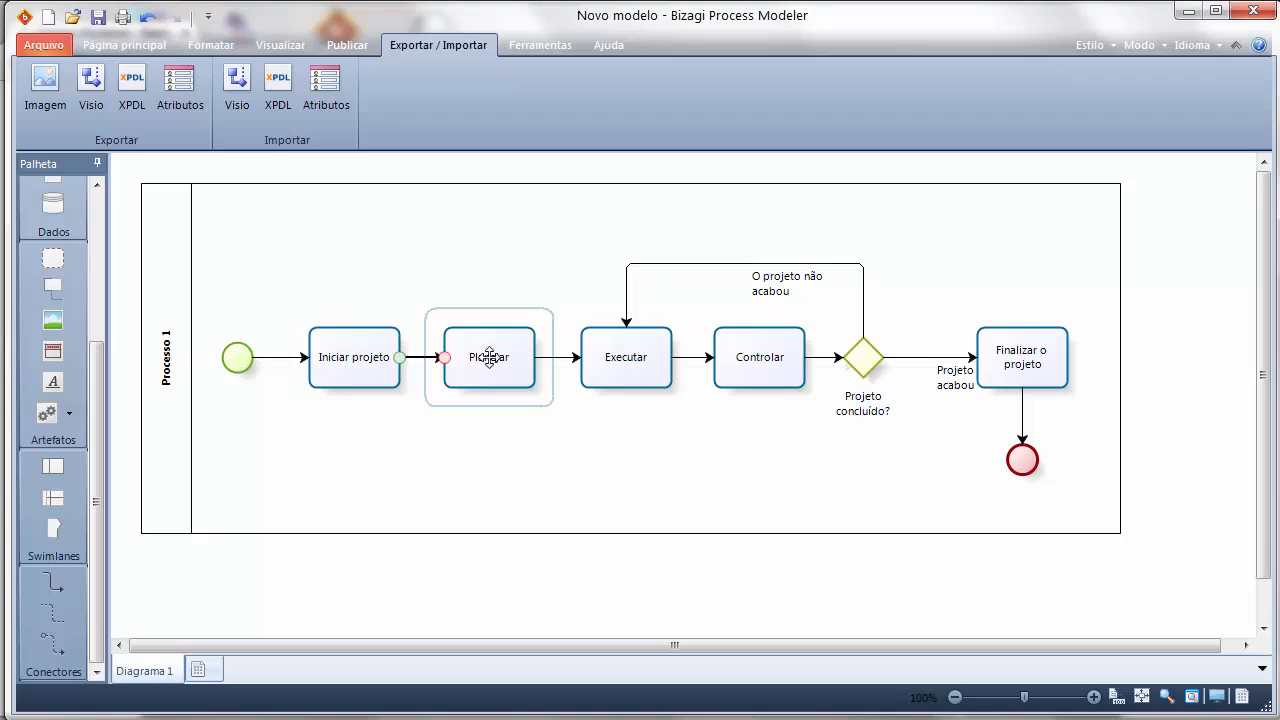
left_click(550, 357)
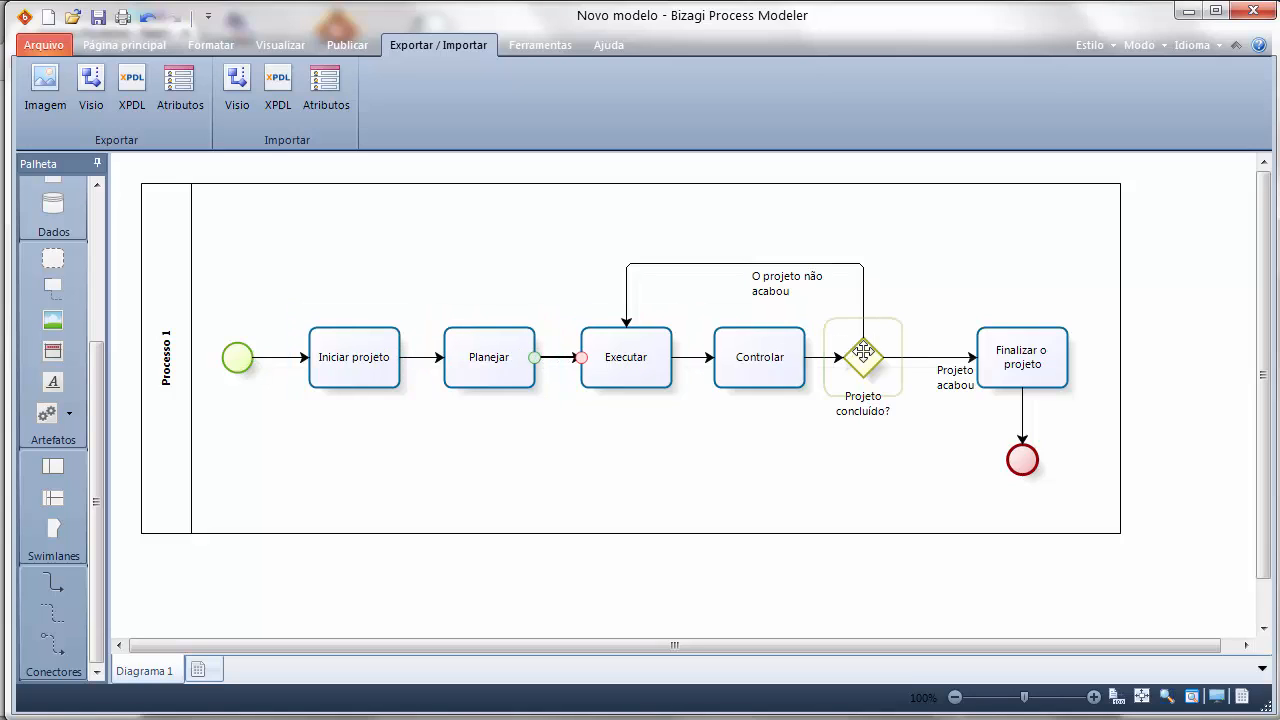
left_click(863, 352)
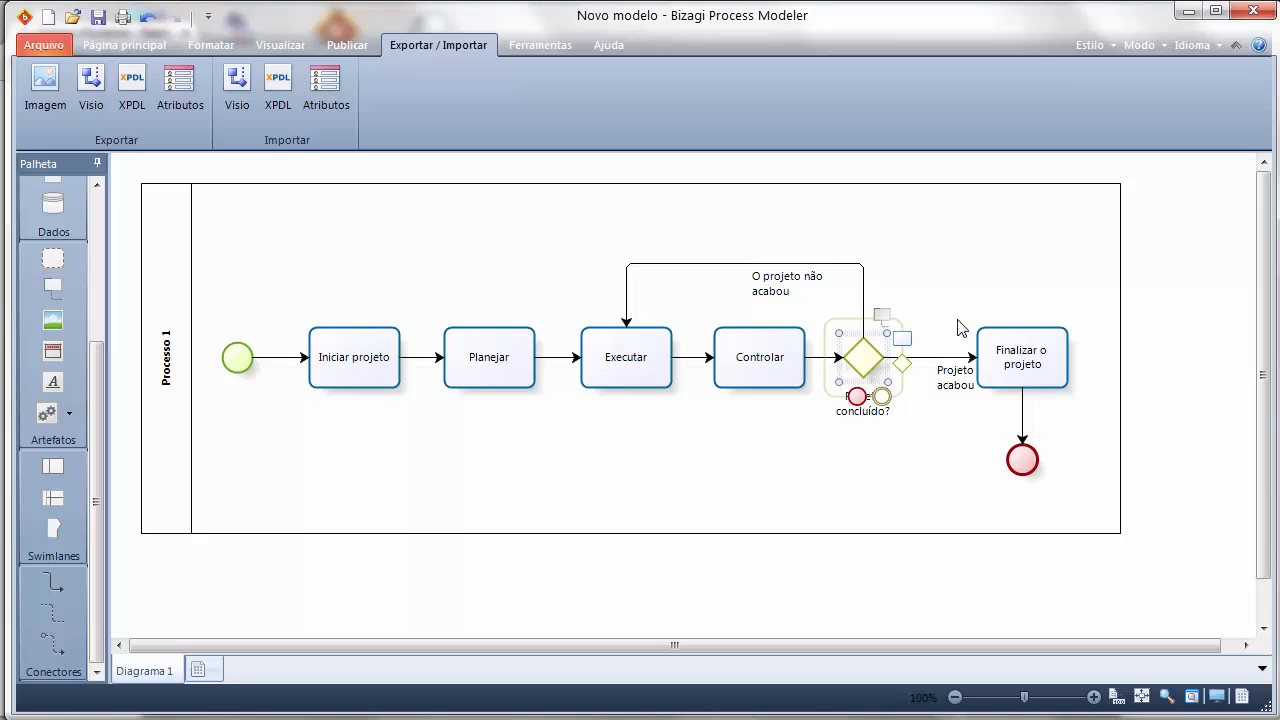
left_click(967, 286)
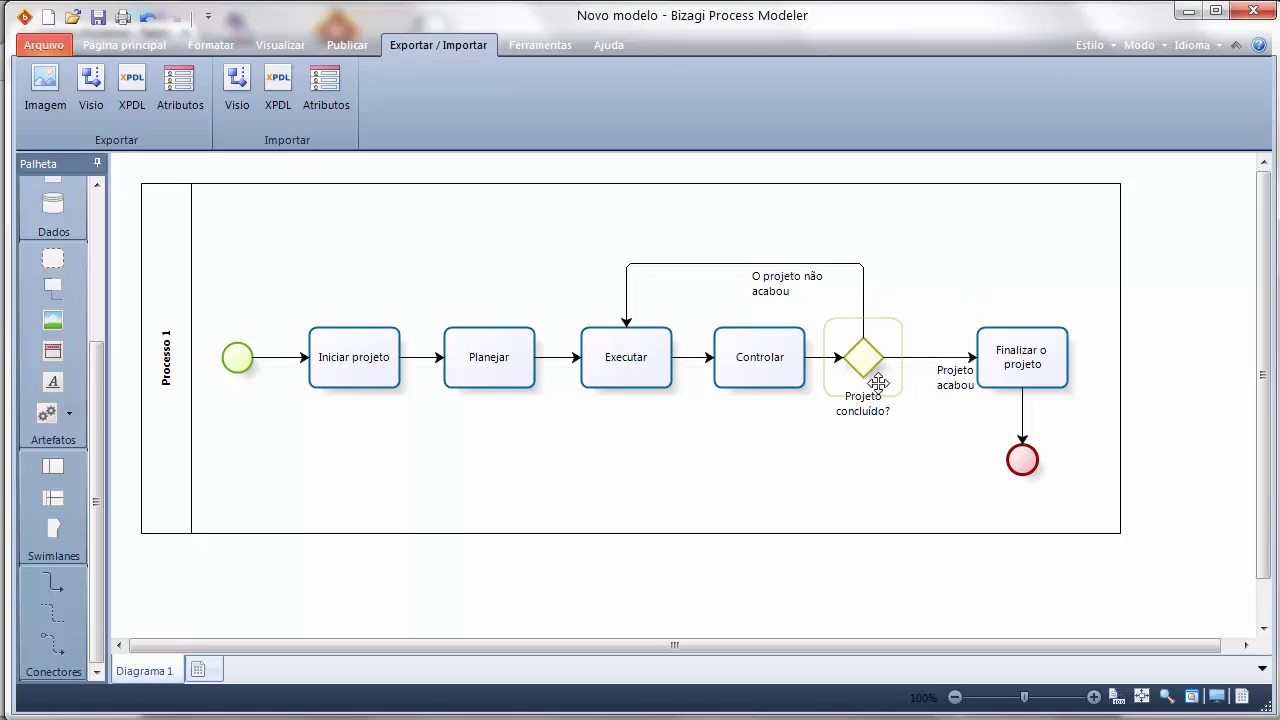
Display the exclusive marker on the Projeto concluído? gateway
left_click(864, 355)
right_click(864, 355)
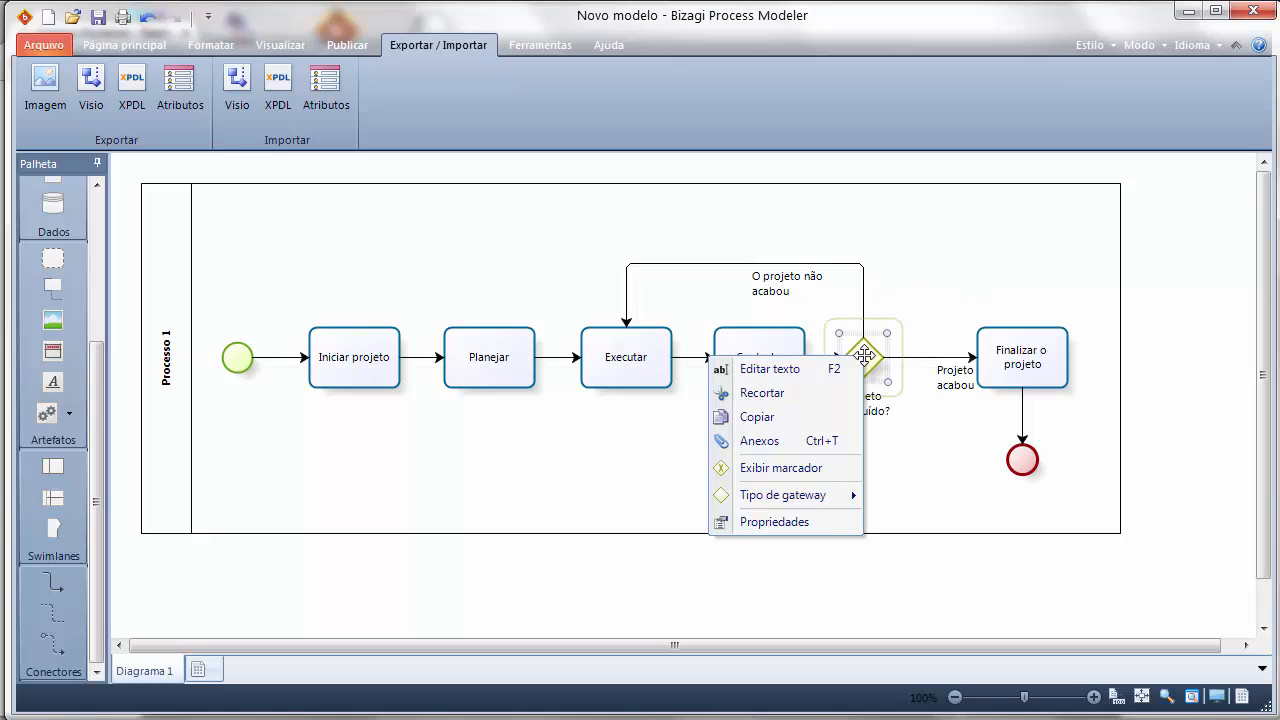
left_click(812, 470)
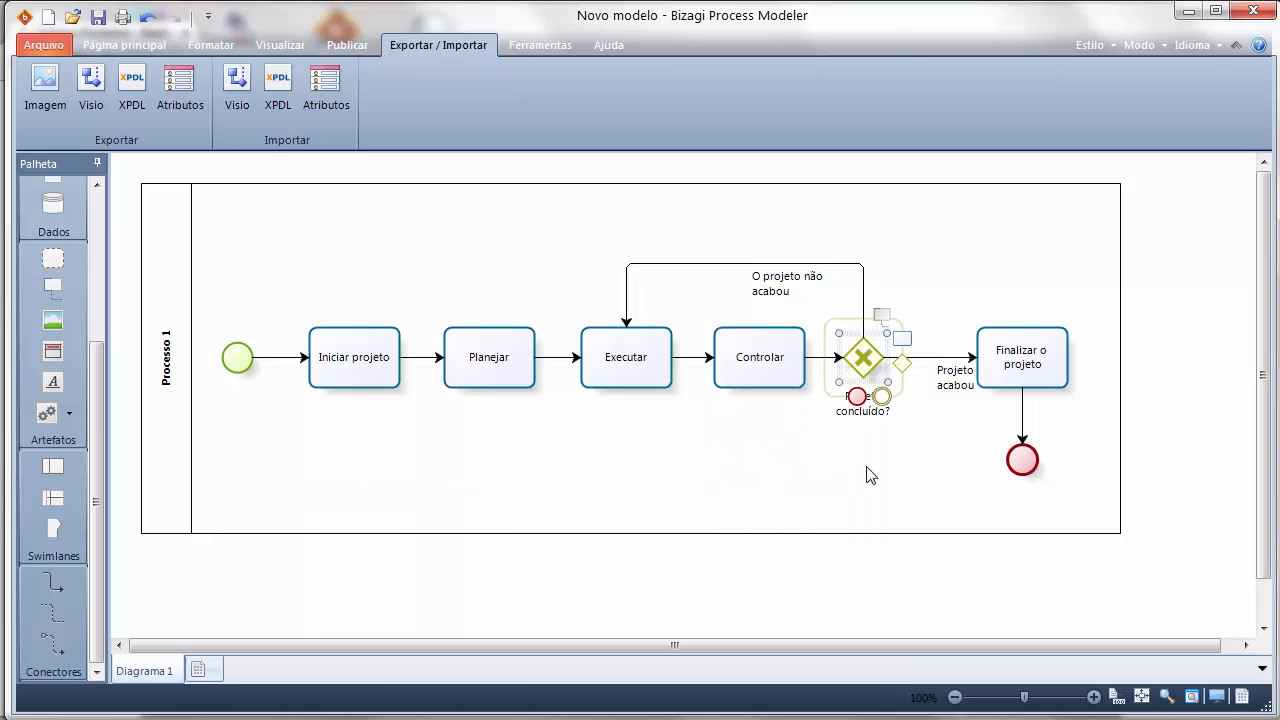